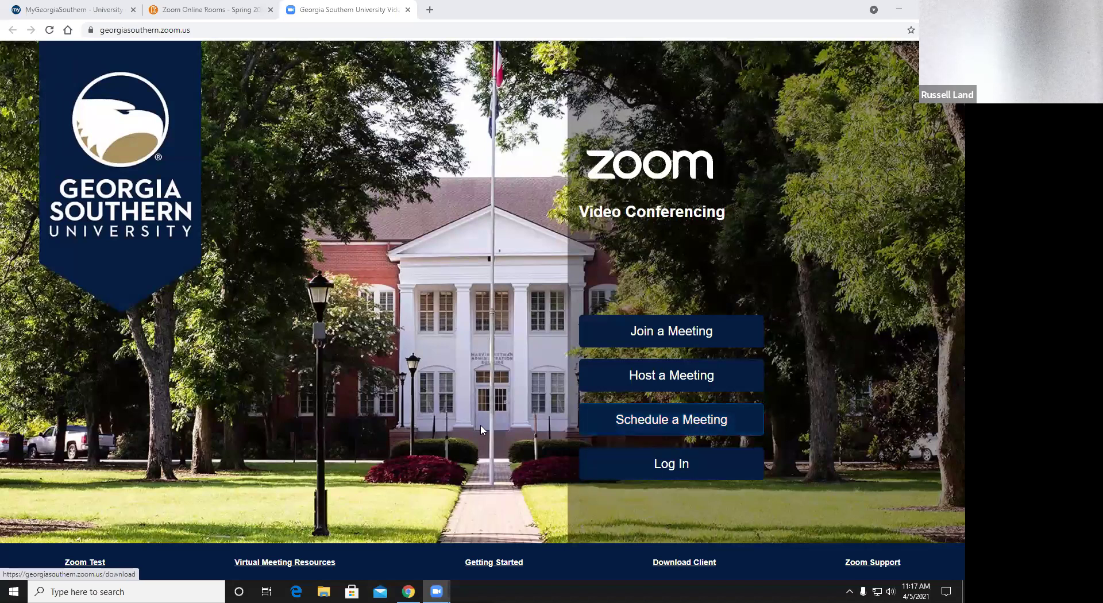
Switch to the course's Zoom Online Rooms page listing the recurring class meetings.
click(189, 10)
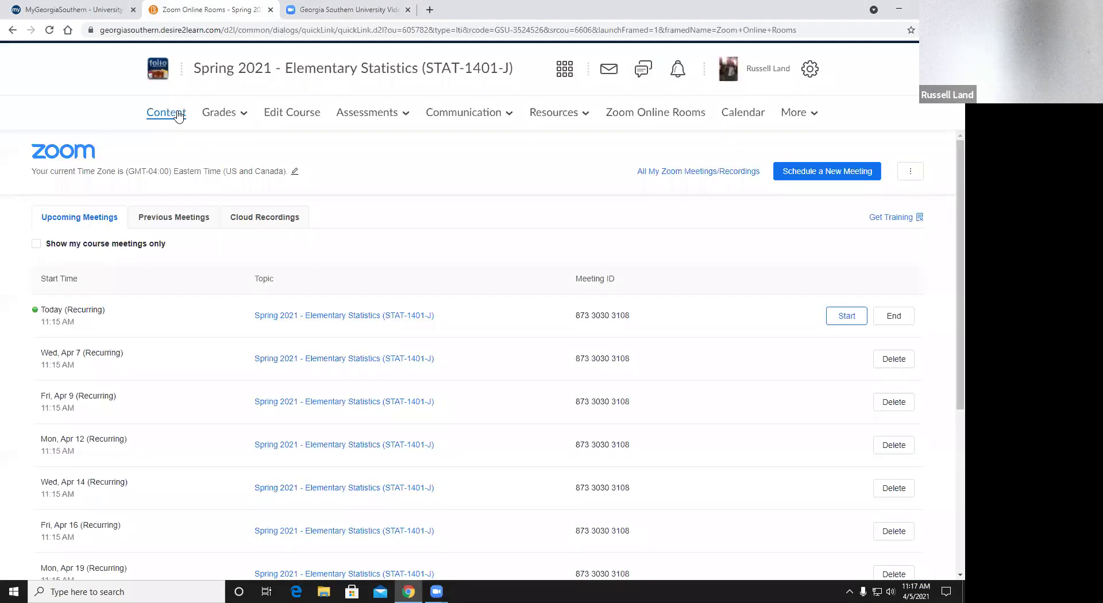
Open the Final_Project instructions PDF from the Final Project module in Folio's course content.
click(179, 115)
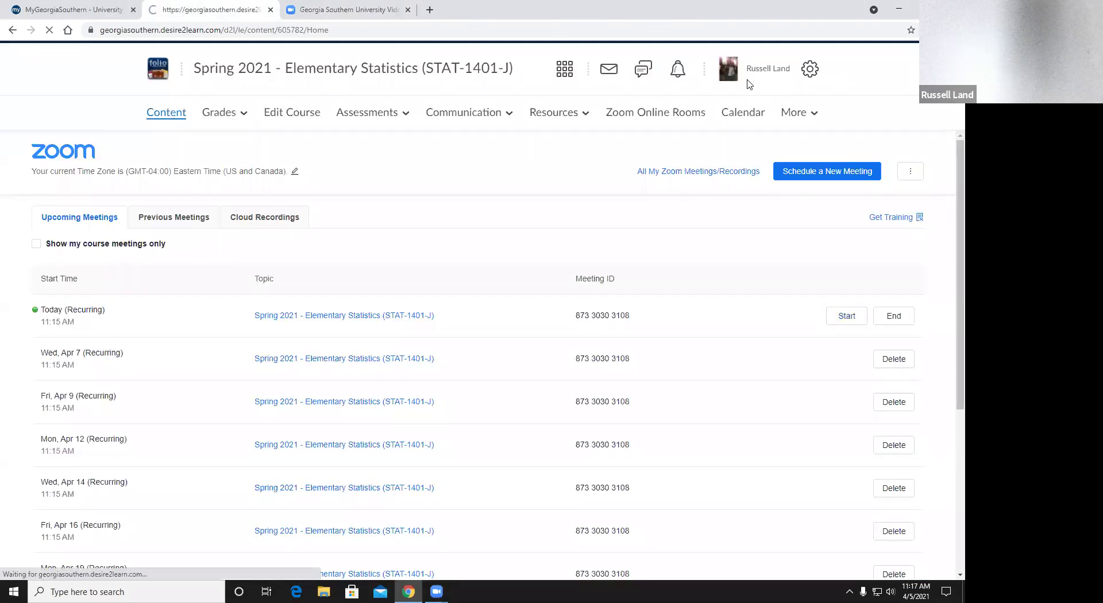
scroll(200, 407, down, 6)
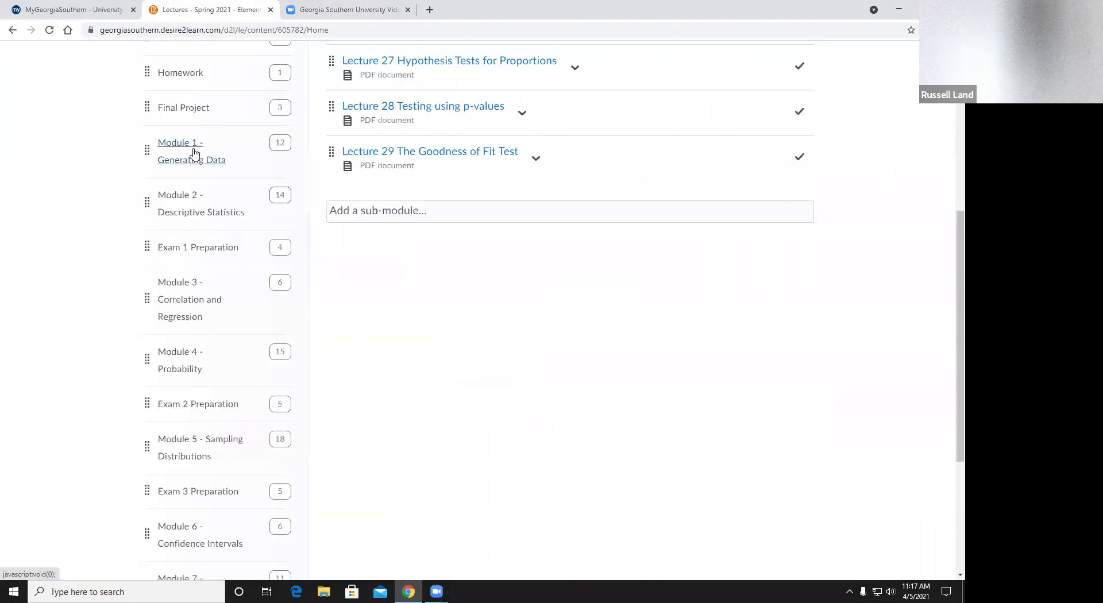
scroll(208, 241, up, 2)
click(197, 230)
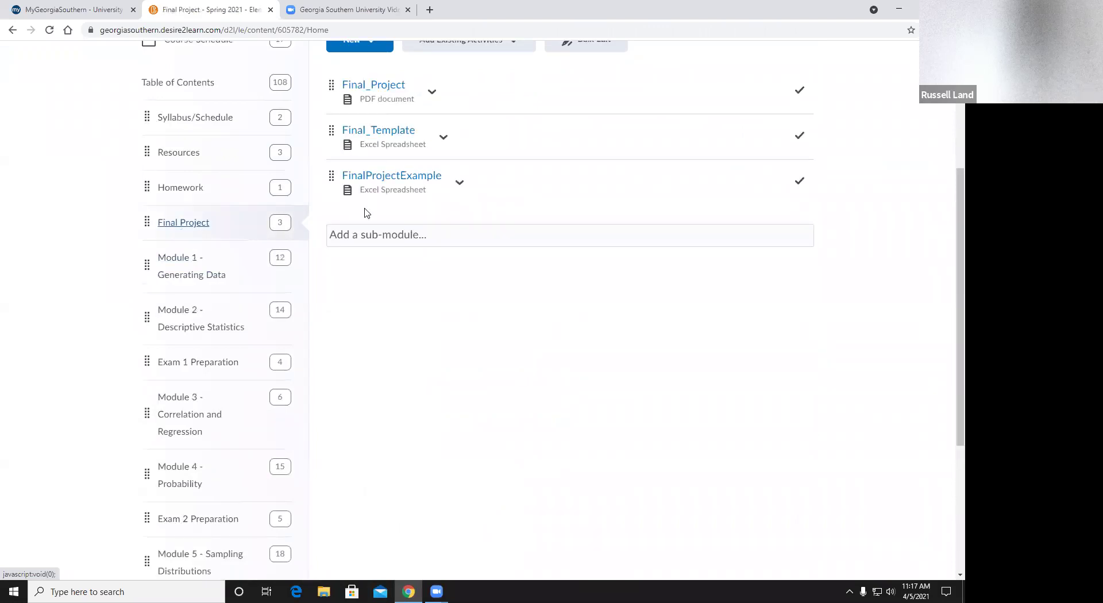
click(375, 87)
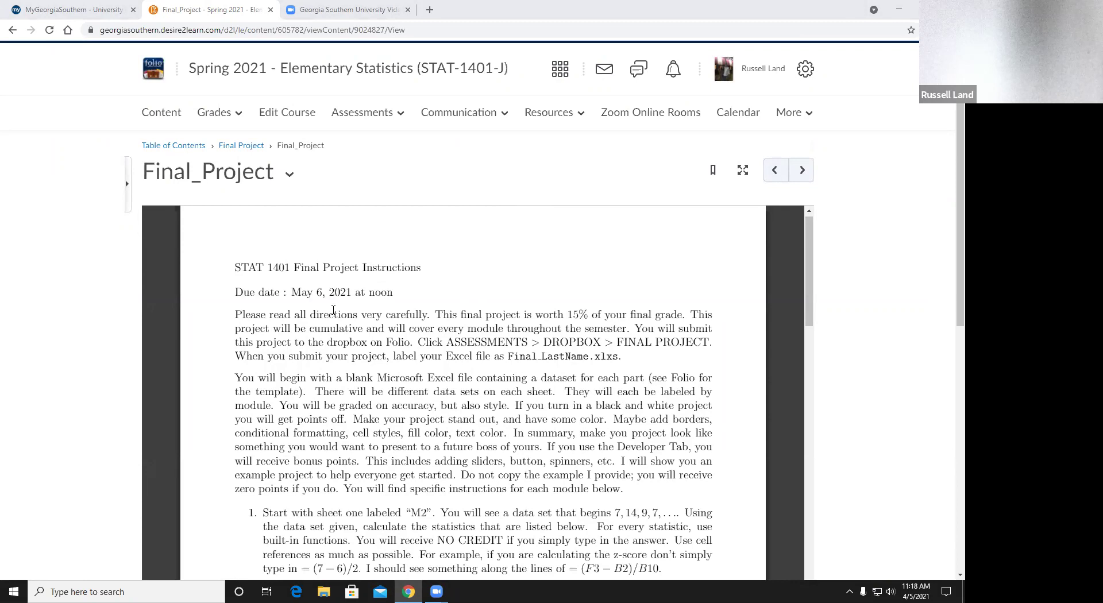
Highlight the May 6 due date, scroll to item 1, then return to the Final Project file list.
drag(321, 293, 293, 293)
click(317, 291)
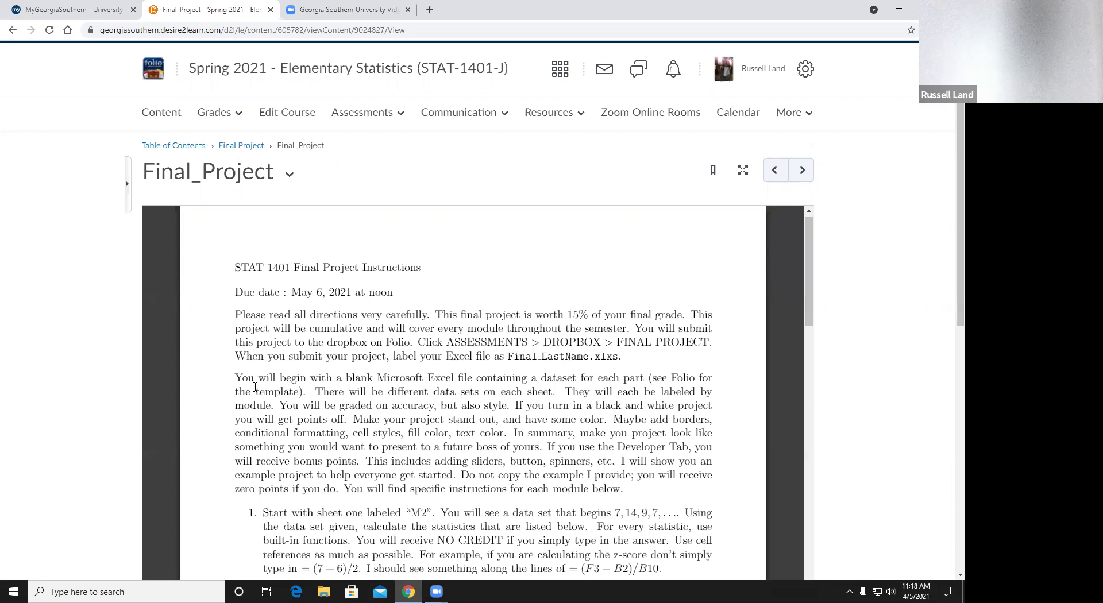
scroll(255, 388, down, 2)
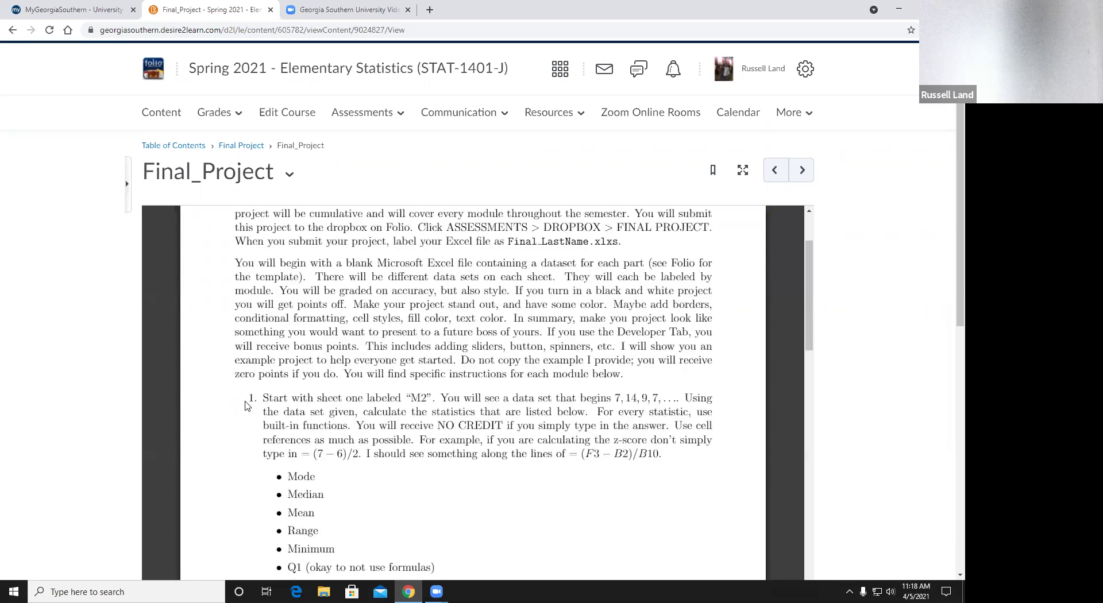
click(239, 147)
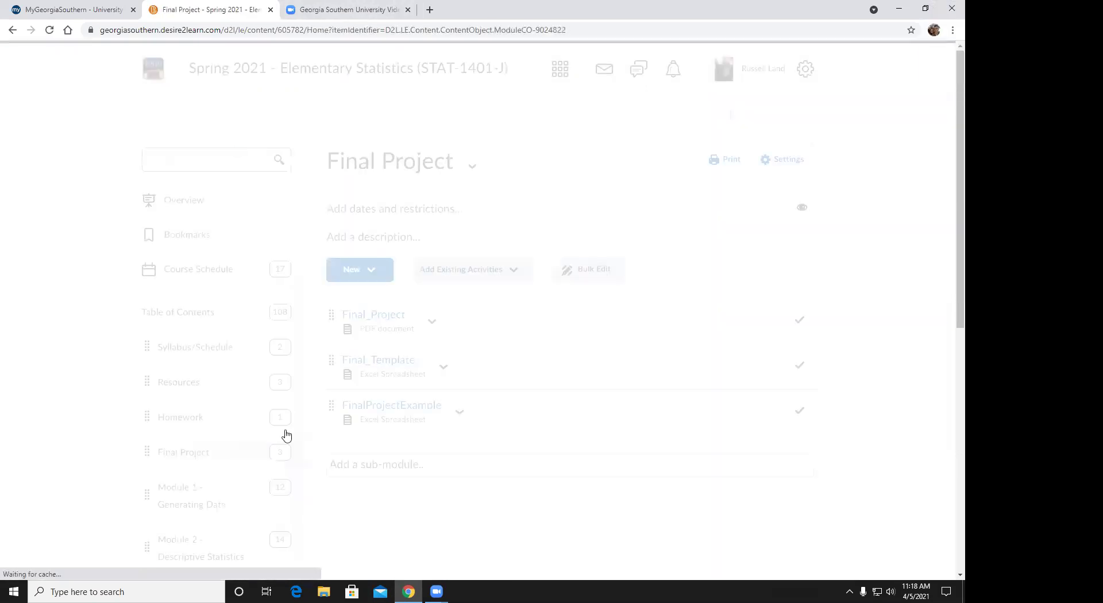
Download the Final_Template workbook from Folio and open it in Excel.
click(393, 364)
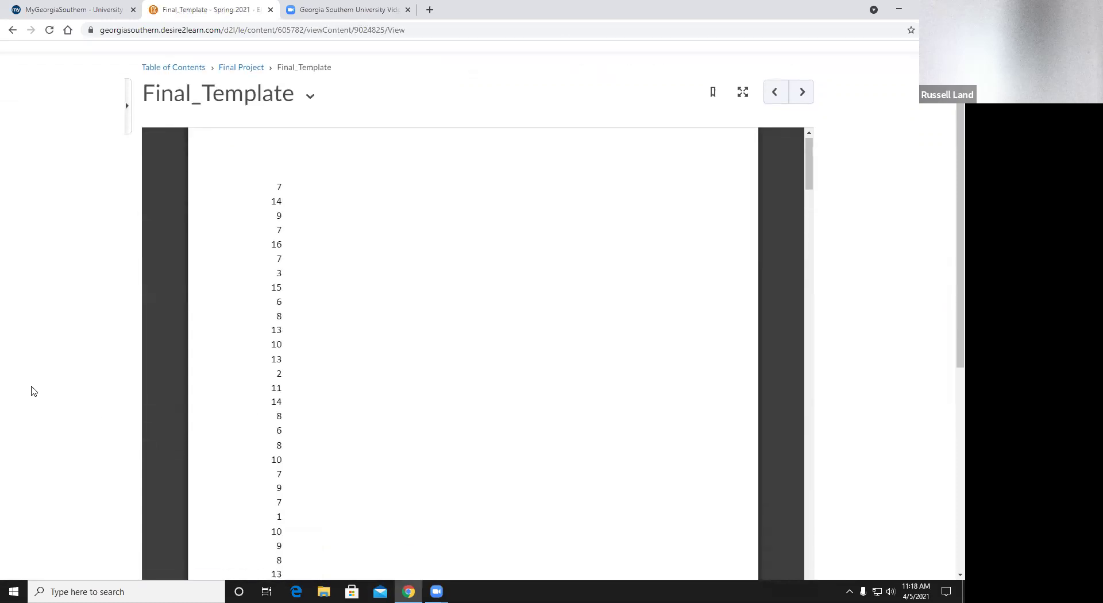
scroll(33, 391, down, 3)
click(332, 483)
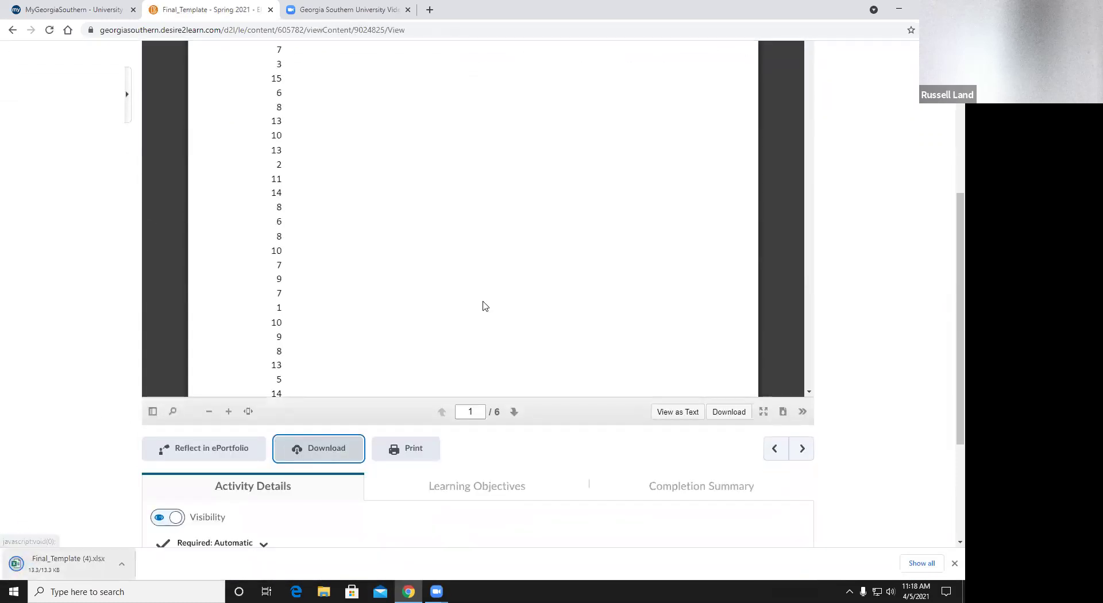
click(68, 563)
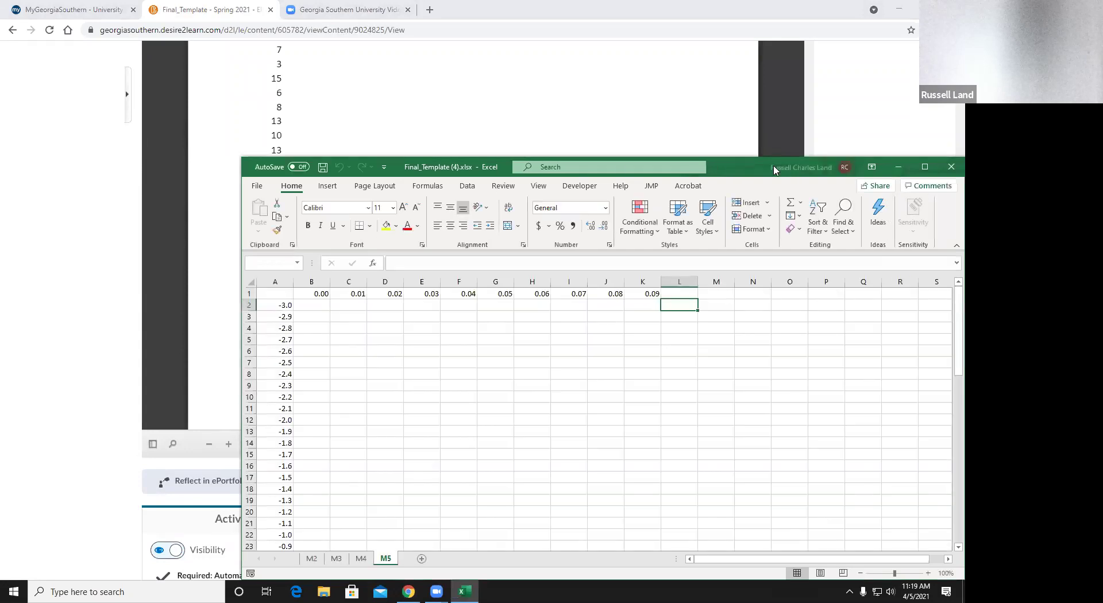
Maximize the Final_Template window and browse sheets M2 through M5, ending on M2.
double_click(774, 170)
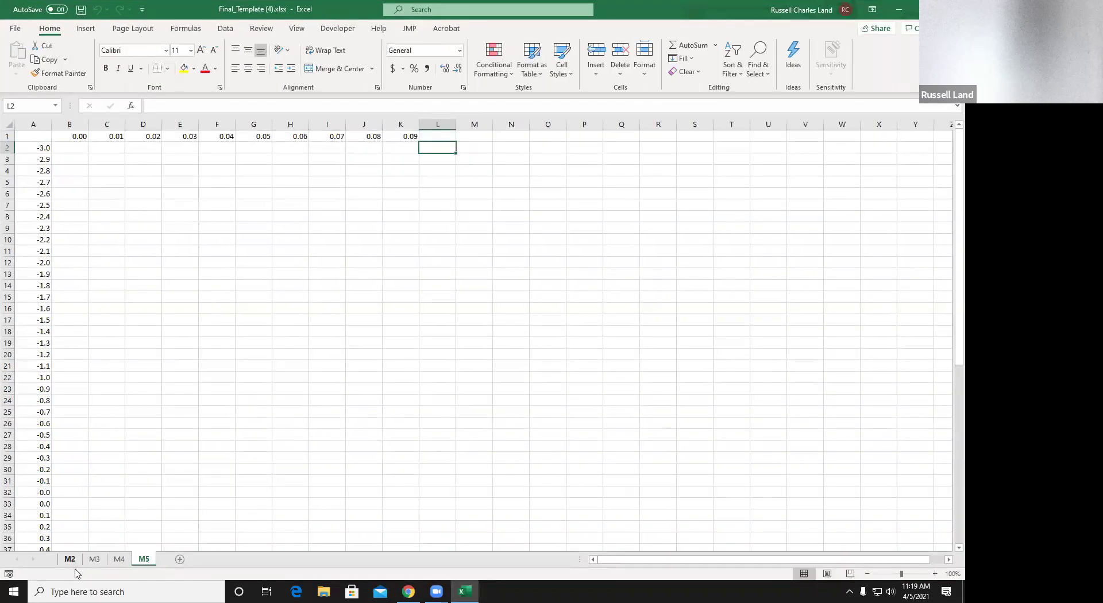
click(70, 560)
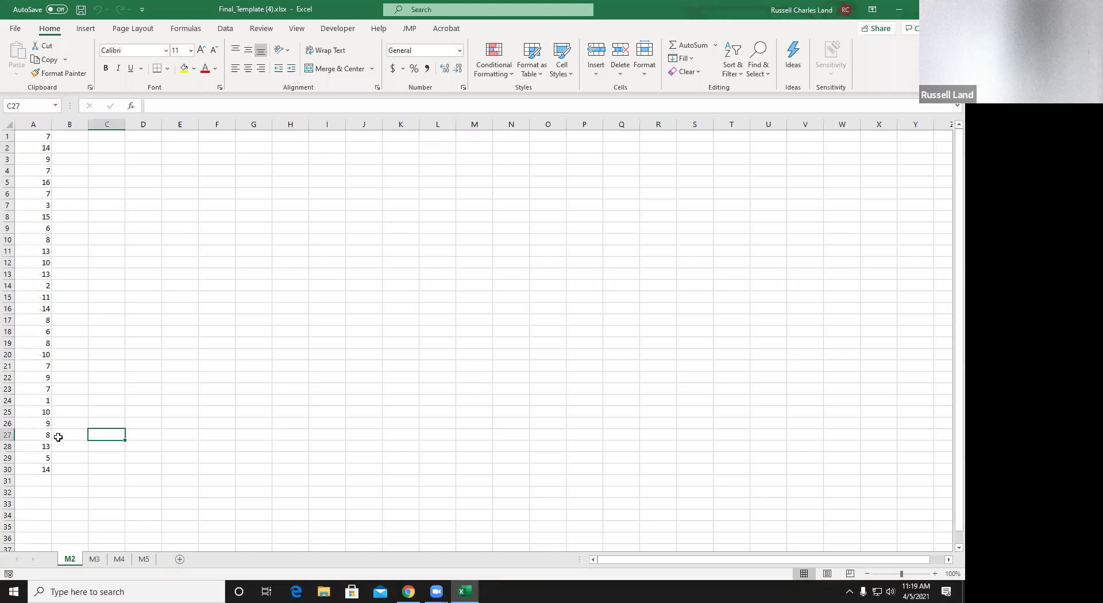
click(96, 559)
click(120, 561)
click(143, 559)
click(70, 559)
click(95, 559)
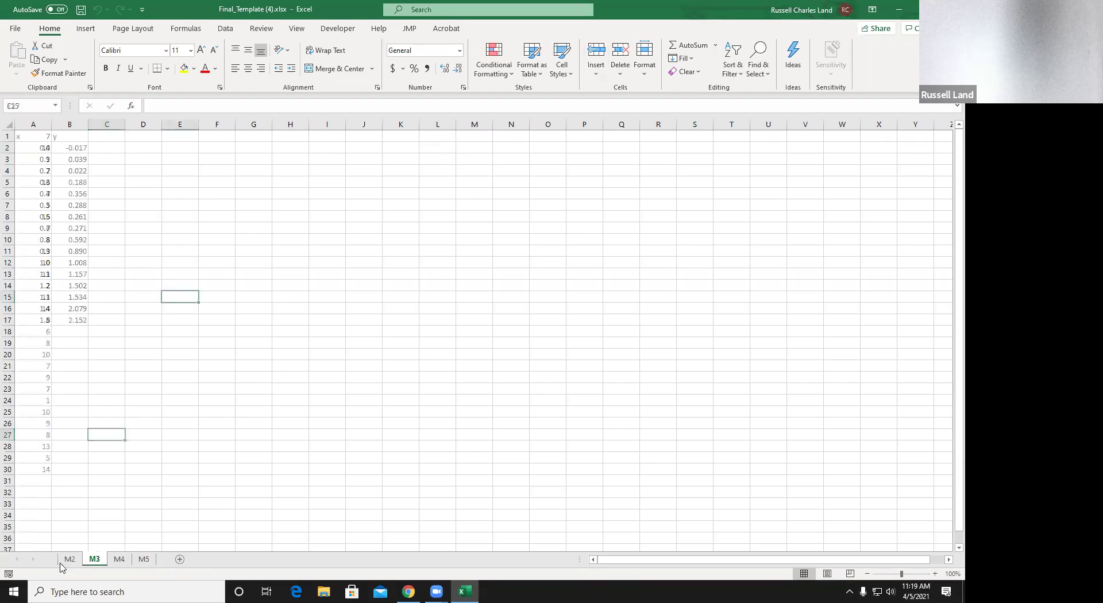
key(ctrl+Page_Up)
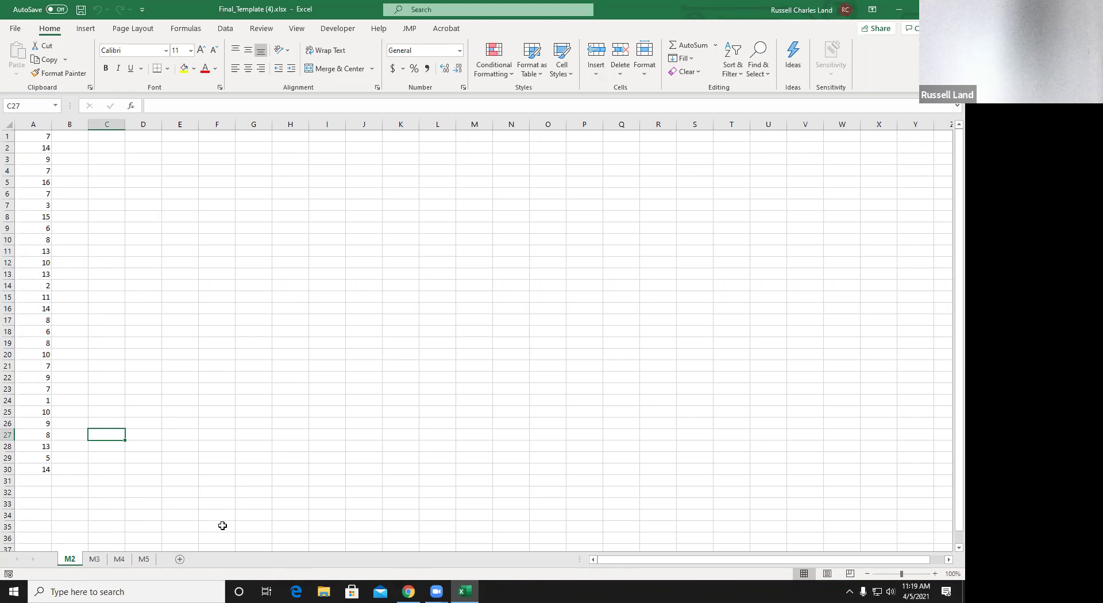
Download the FinalProjectExample workbook from the Final Project module and open it in Excel.
click(407, 591)
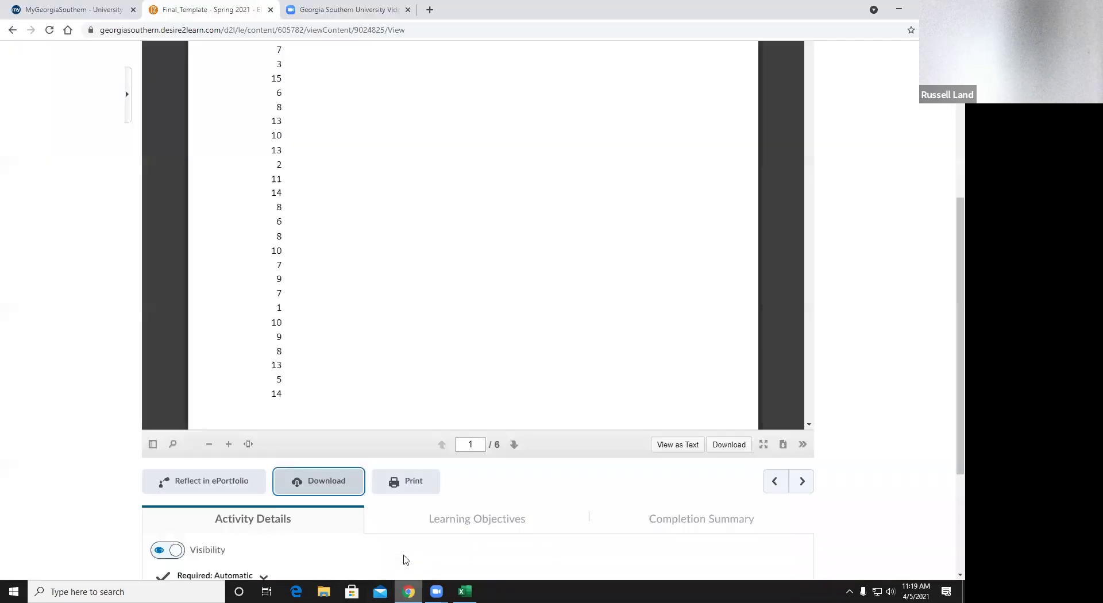
scroll(136, 274, up, 5)
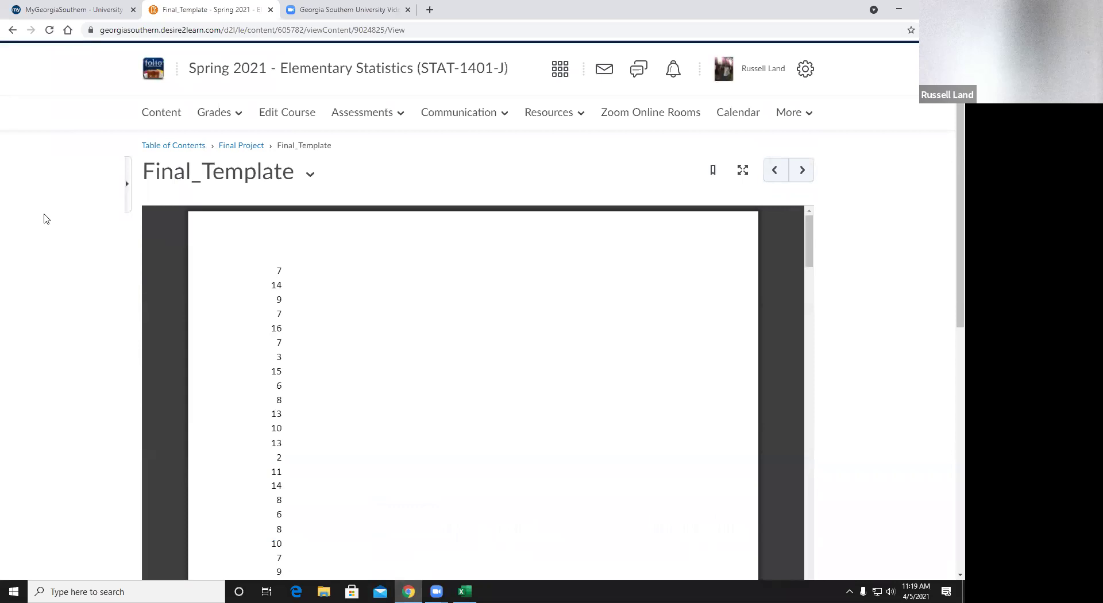
click(241, 149)
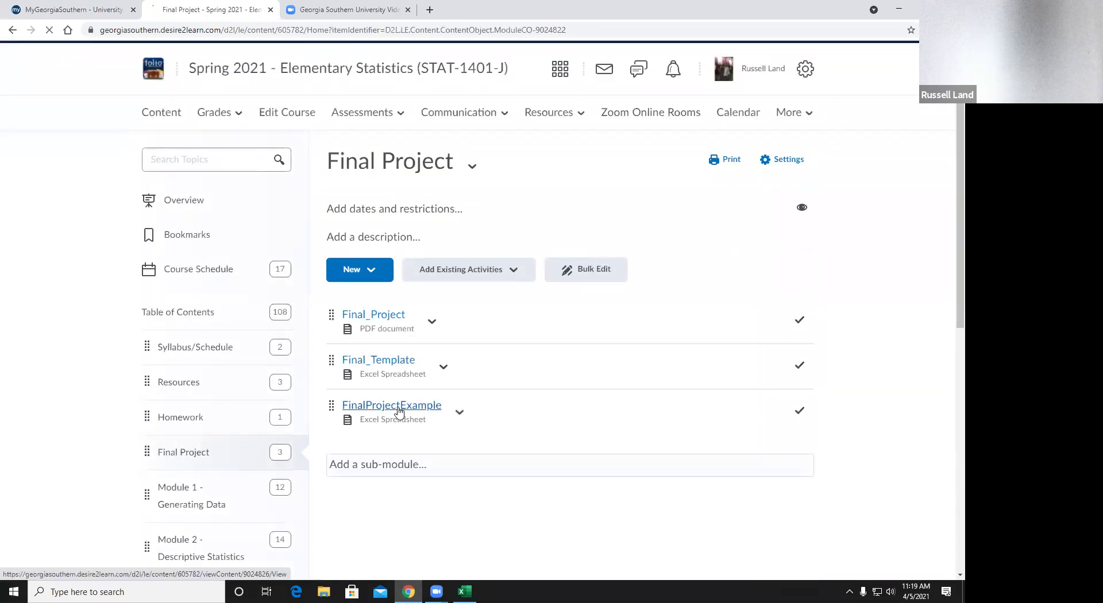
click(399, 409)
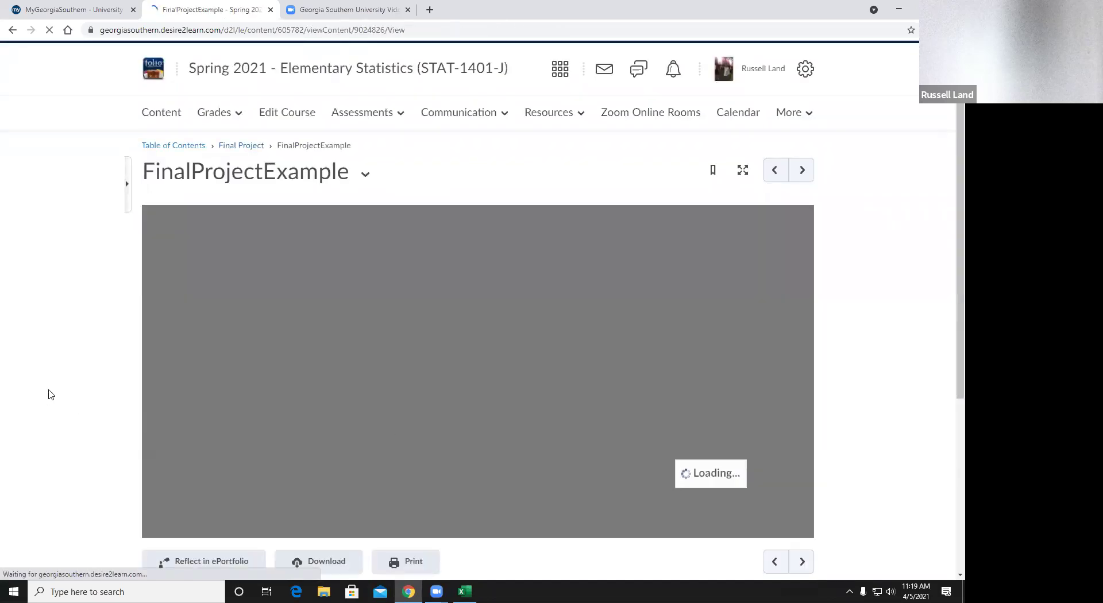
scroll(64, 395, down, 5)
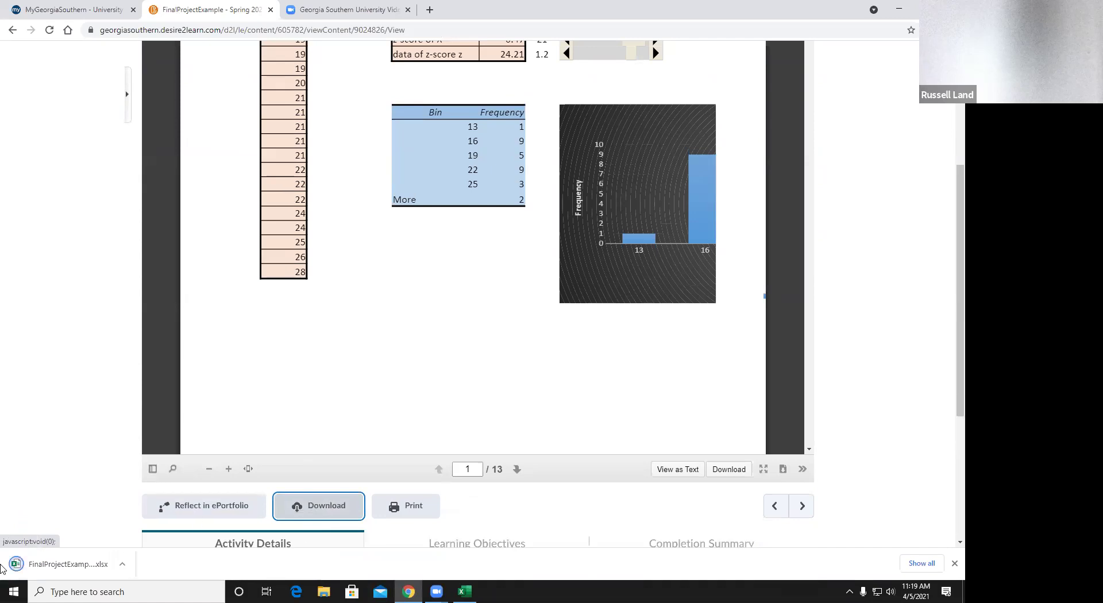
click(13, 564)
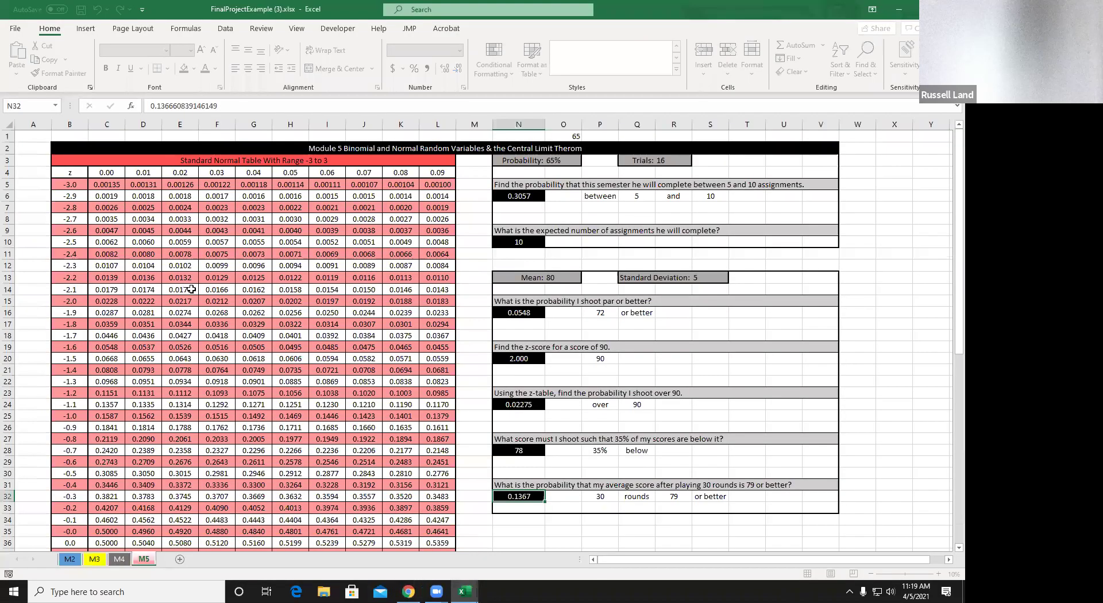
Compare the example's M2 histogram sheet with its M3 regression sheet, ending on M3.
click(68, 559)
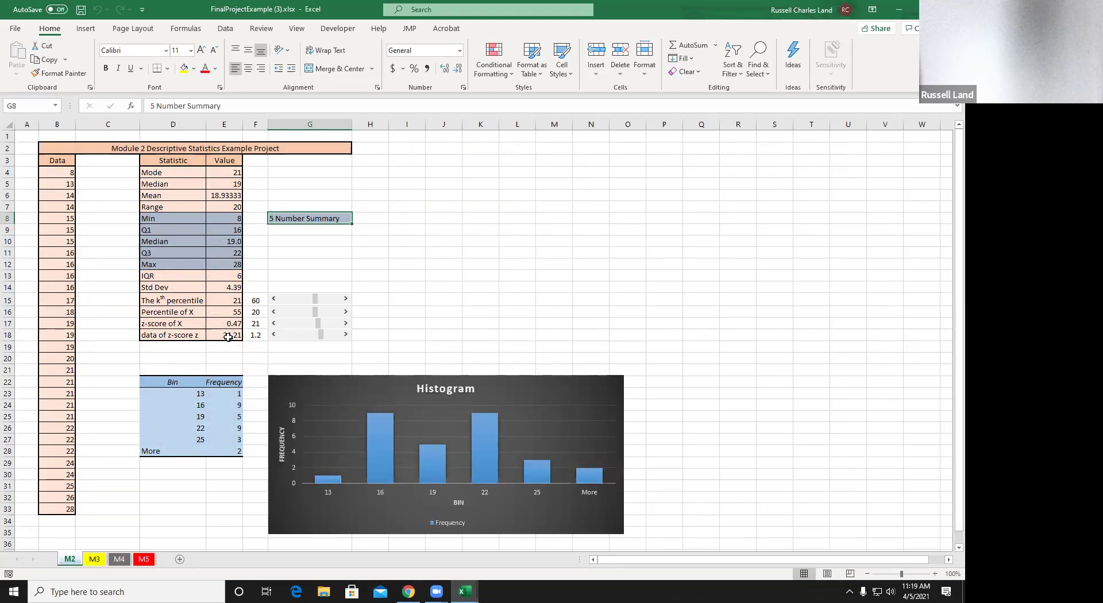
click(95, 559)
click(71, 558)
click(97, 560)
scroll(173, 470, up, 1)
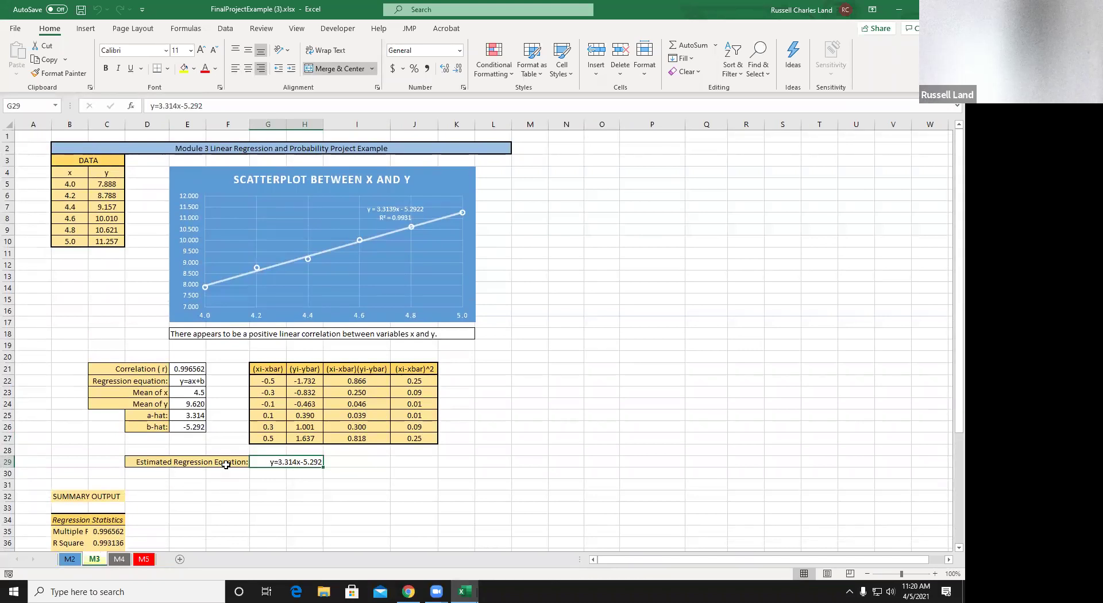
Inspect the Mean value in cell E6 on the M2 descriptive statistics sheet.
scroll(168, 534, down, 1)
scroll(168, 535, up, 1)
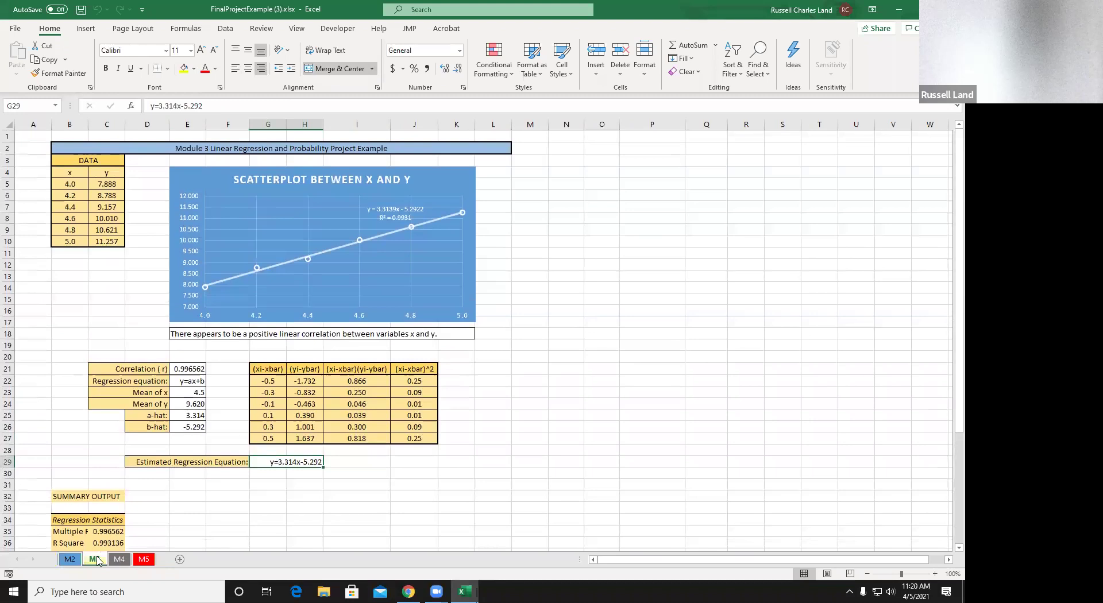
click(69, 558)
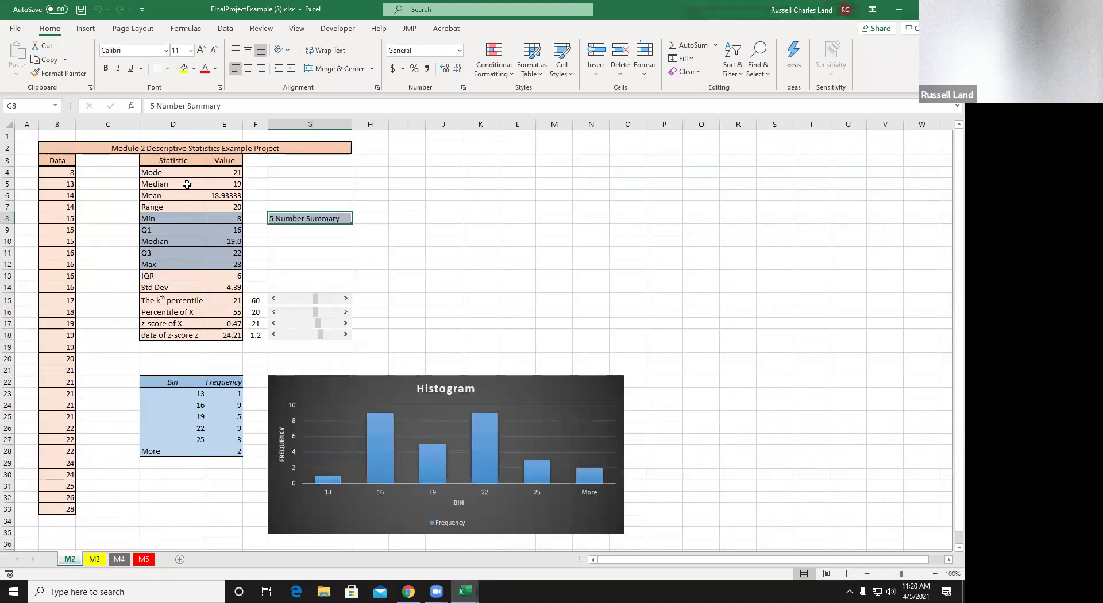
click(224, 197)
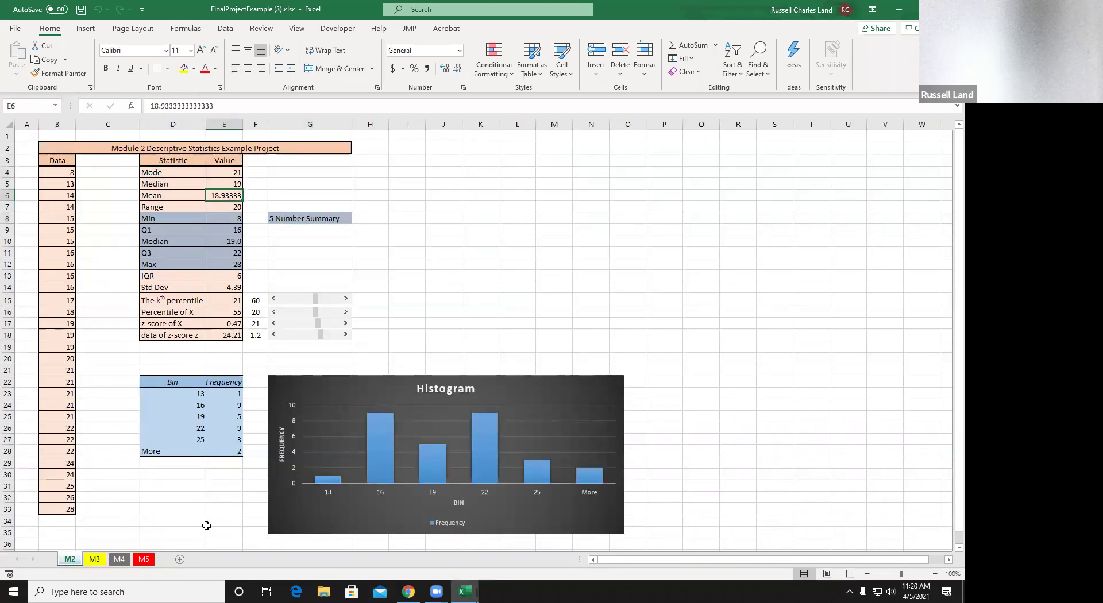
On sheet M3, point out the deviation table G21:J27 and the regression summary output.
click(95, 558)
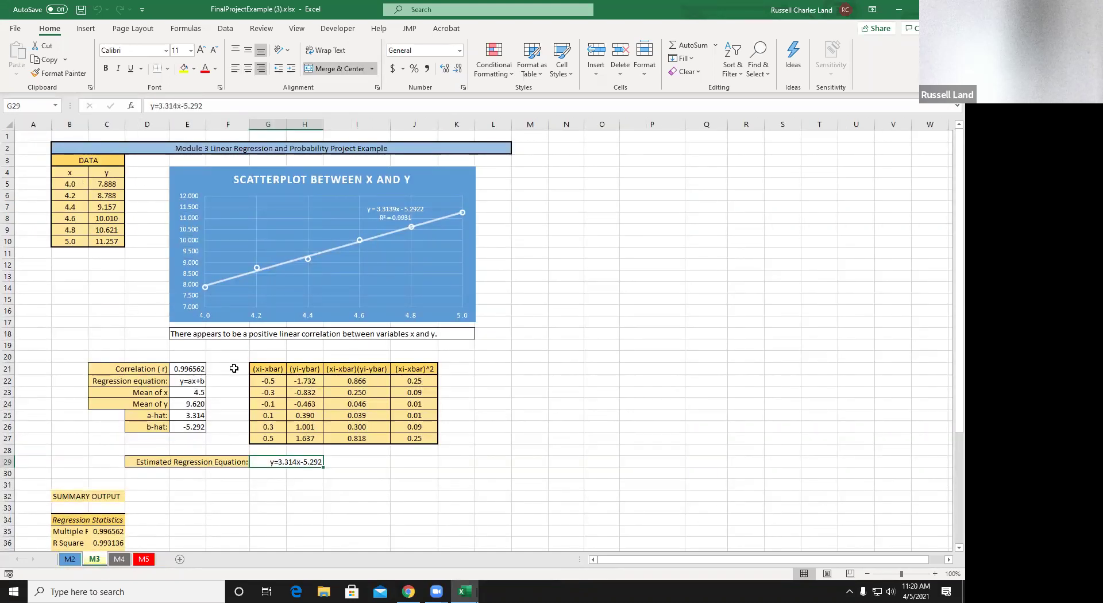
scroll(166, 448, down, 3)
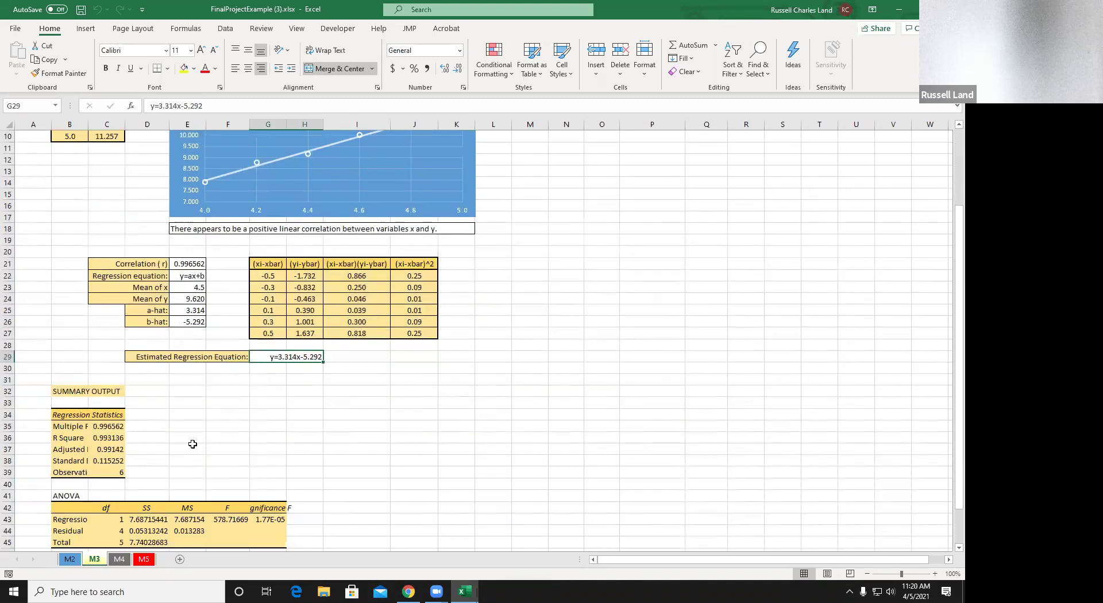
scroll(193, 443, up, 3)
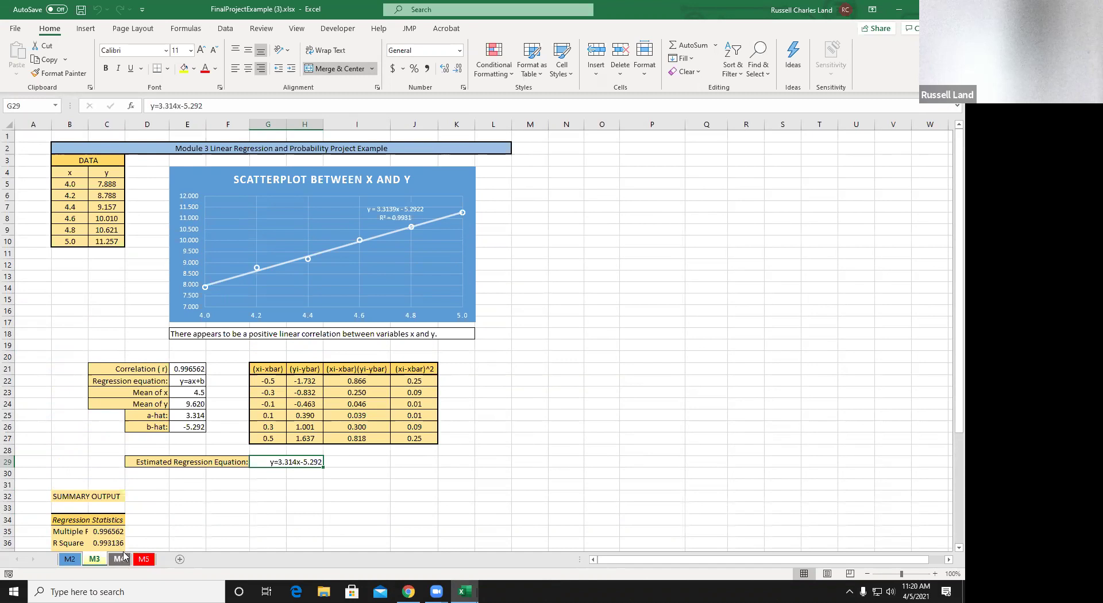
drag(281, 362, 426, 440)
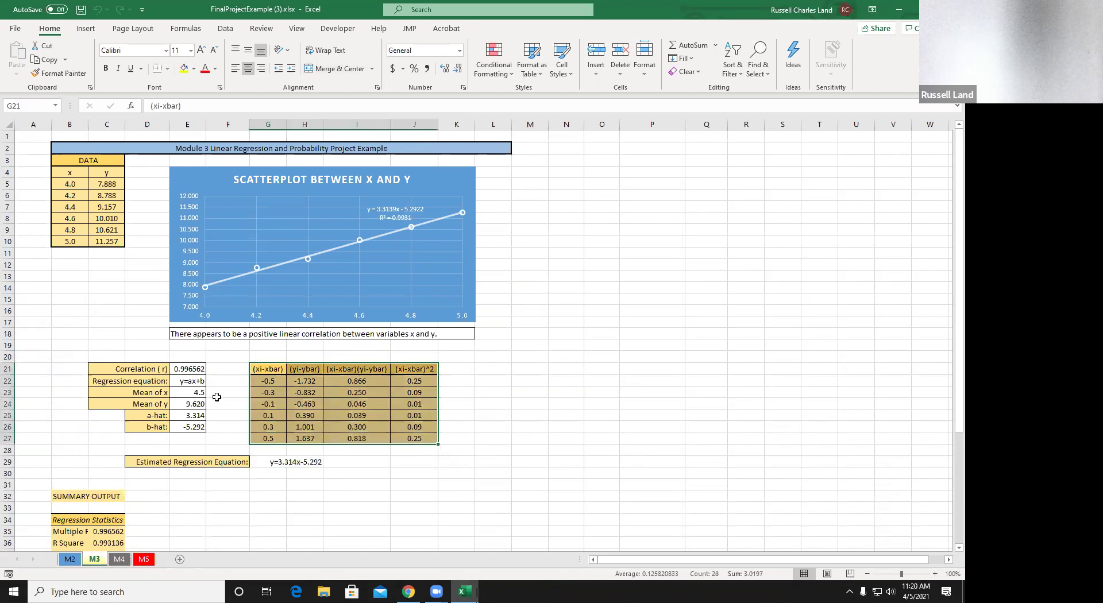
click(227, 392)
scroll(164, 480, down, 5)
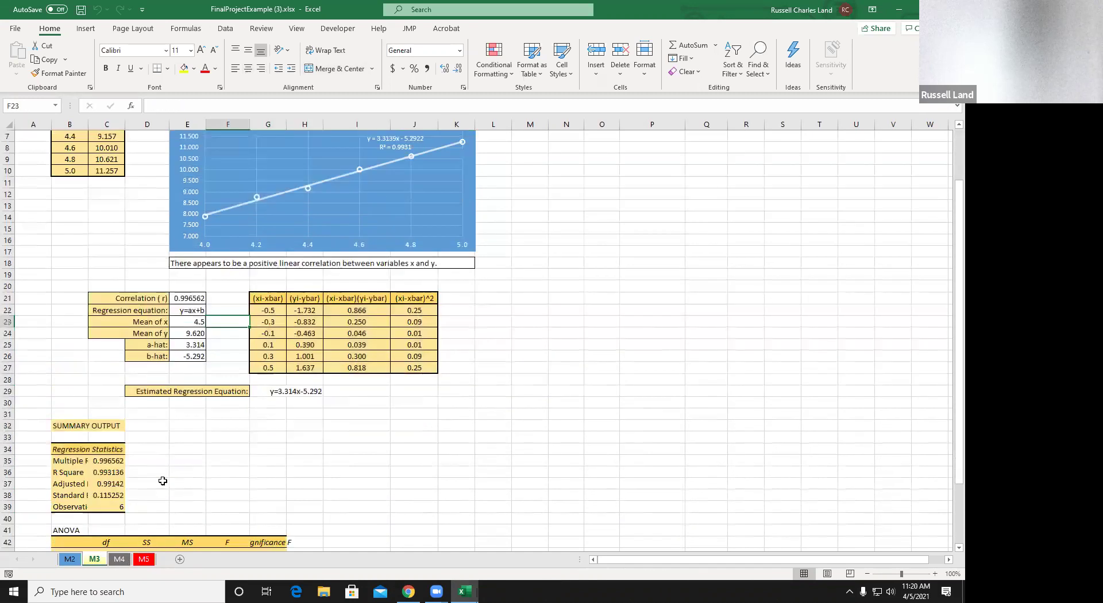
scroll(164, 480, up, 5)
On sheet M4, point out the empty Dice 1/Dice 2 cells and probabilities 0.167, 0.028, 0.056.
click(119, 560)
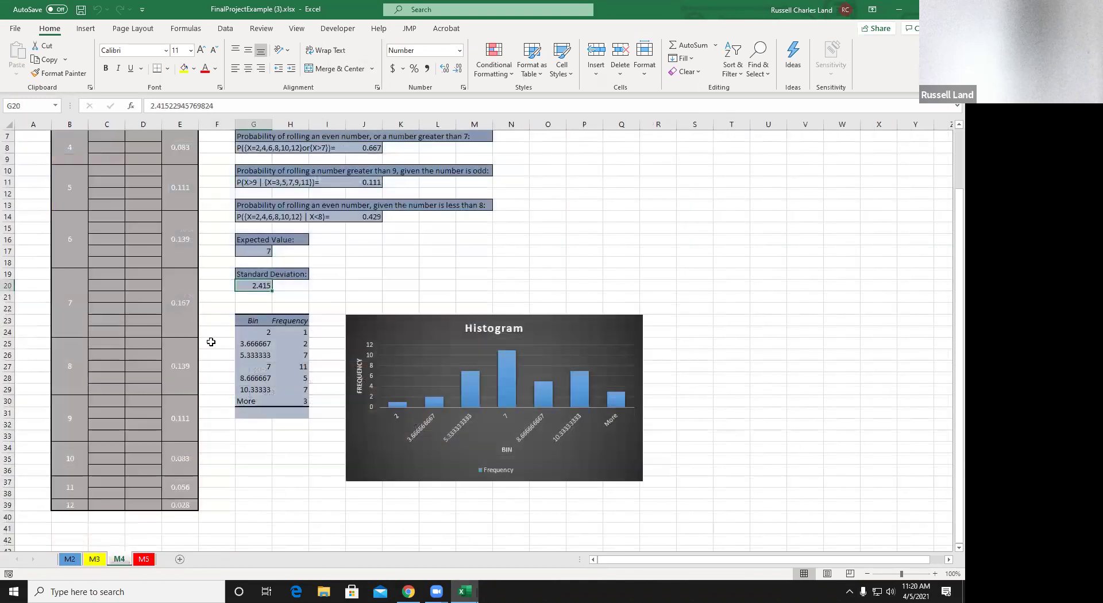
scroll(214, 338, up, 2)
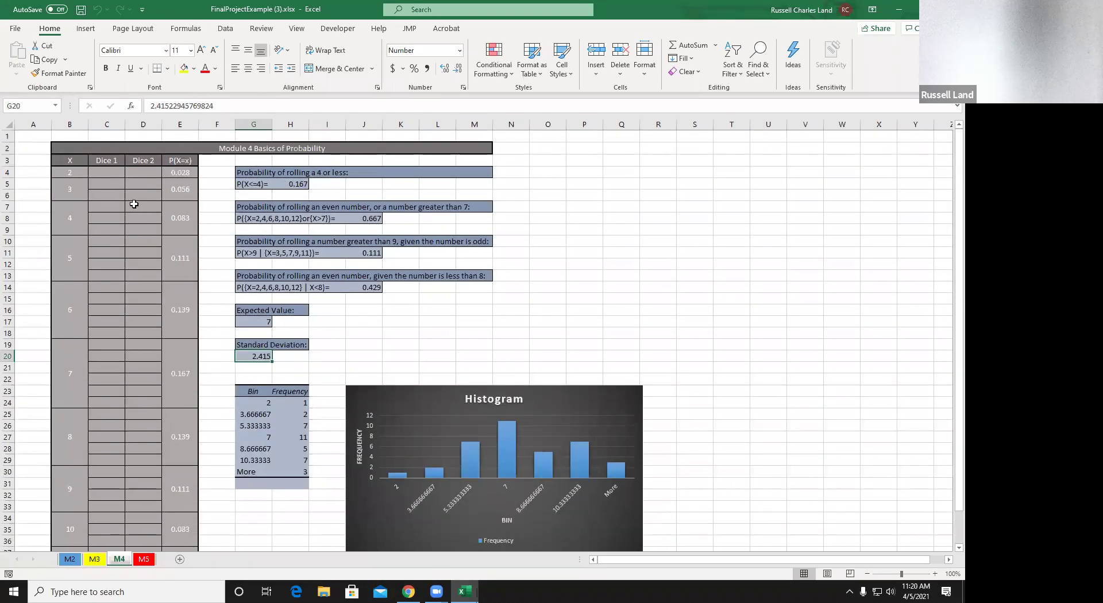
click(116, 171)
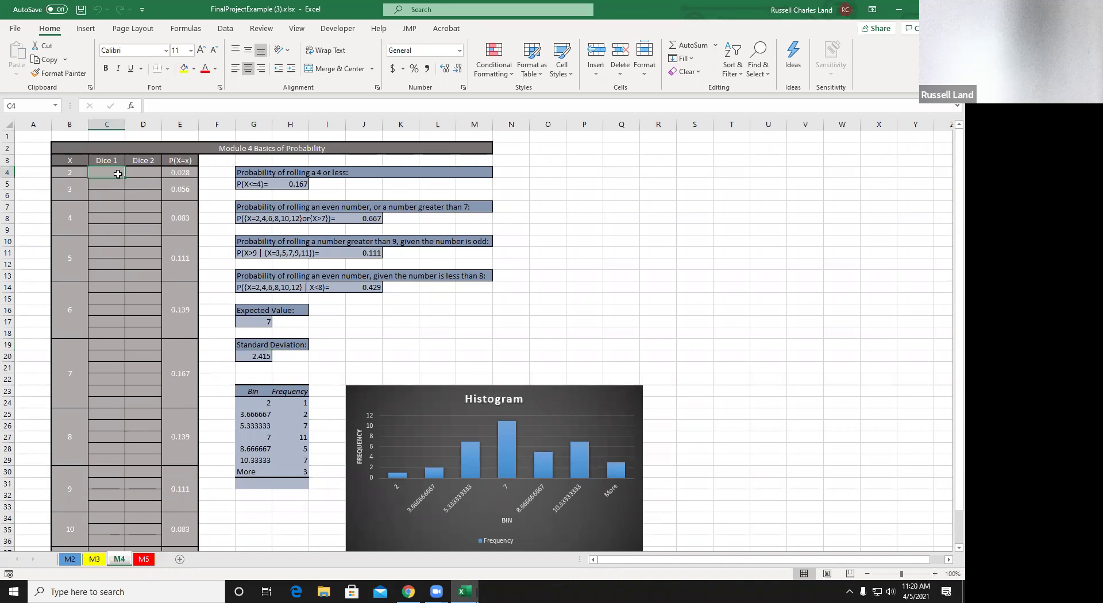
drag(112, 172, 150, 403)
click(180, 374)
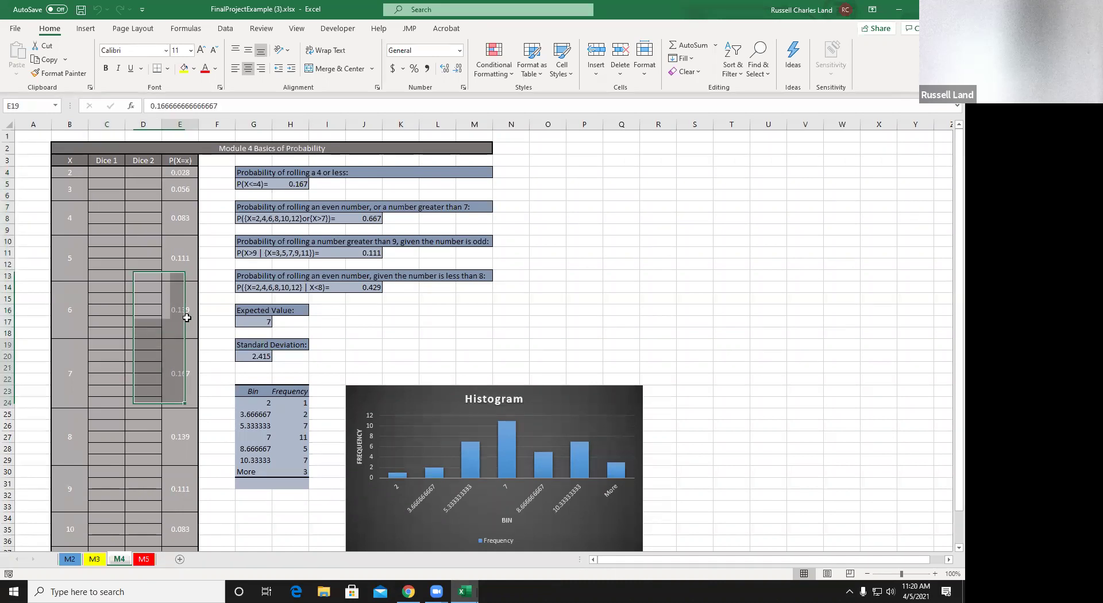
click(183, 172)
click(184, 185)
Point out the answers 0.667 for even-or-greater-than-7 and 0.111 for the conditional probability.
click(367, 218)
click(371, 255)
mouse_move(371, 255)
mouse_down()
mouse_move(374, 293)
mouse_move(372, 260)
mouse_up()
click(406, 262)
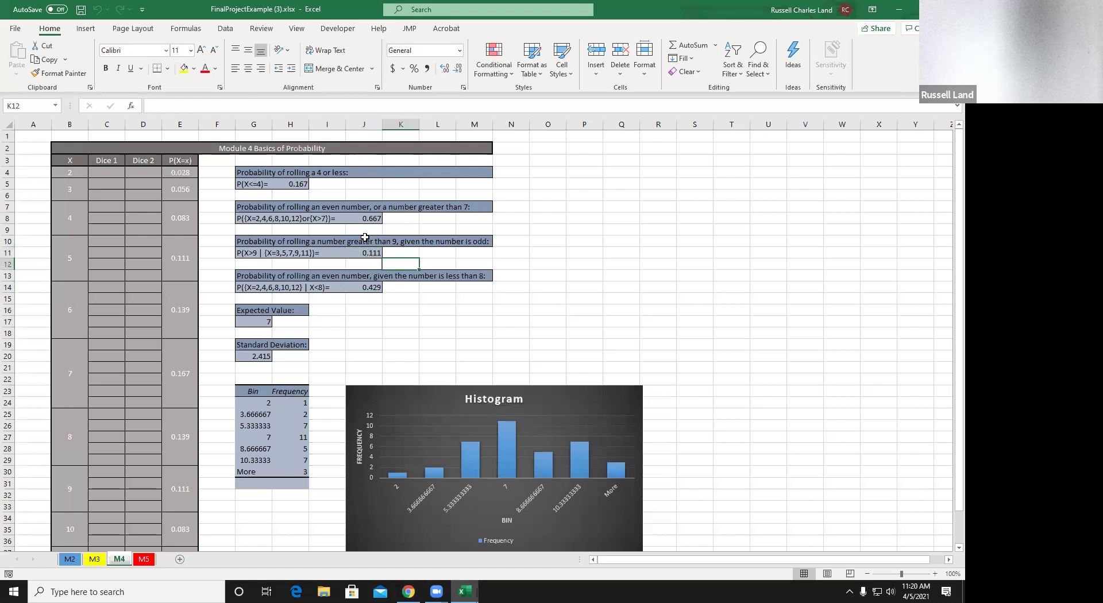
Show that P(X<=4) = 0.167 comes from the probabilities for sums 2 through 4.
click(304, 184)
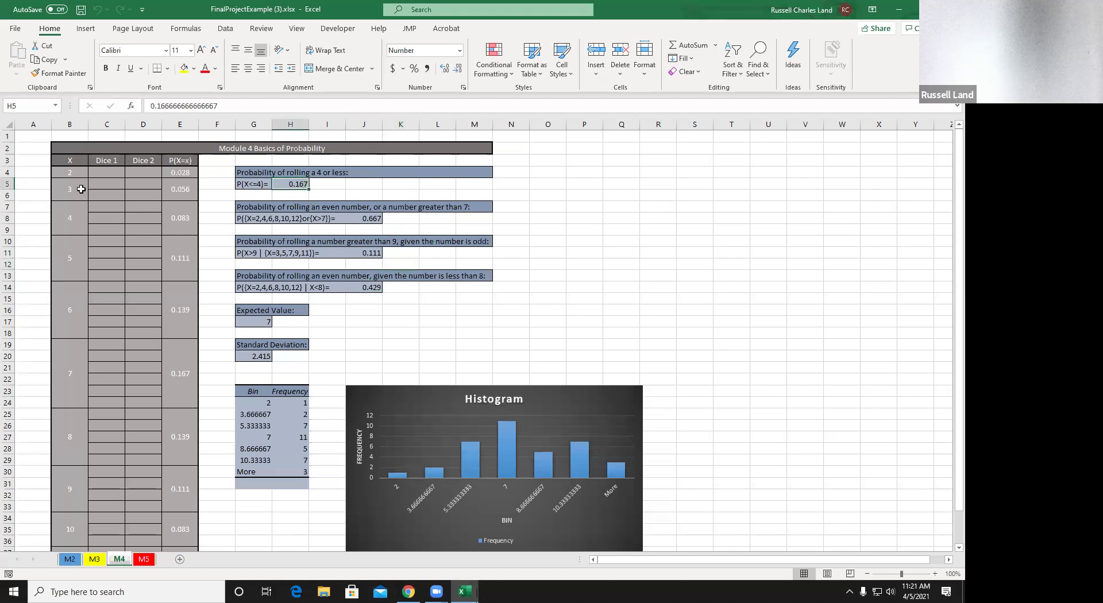
click(72, 208)
click(68, 170)
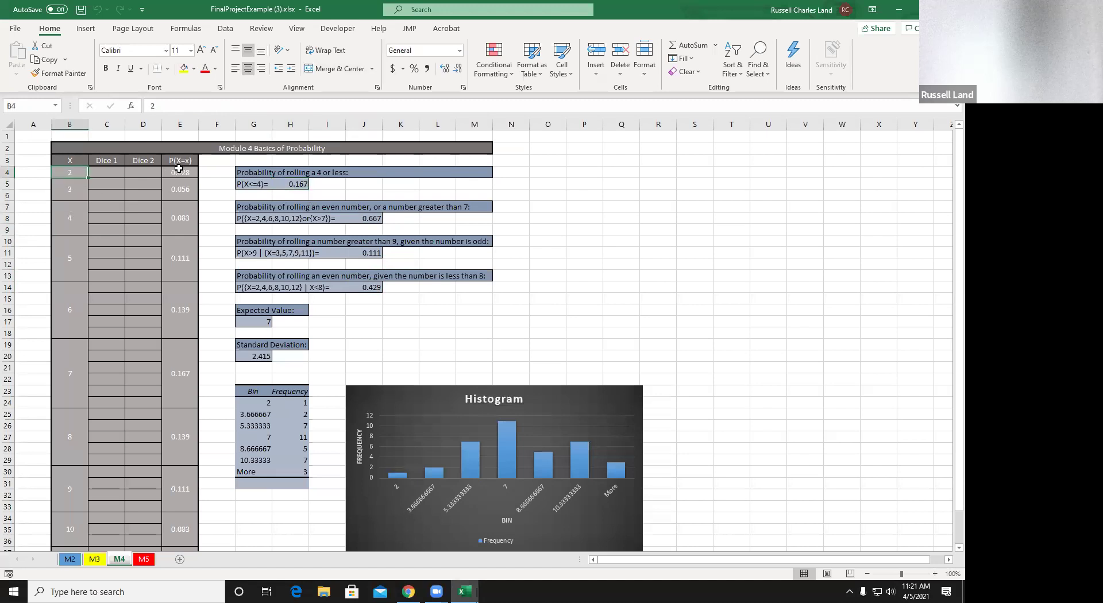
drag(179, 171, 180, 221)
click(300, 184)
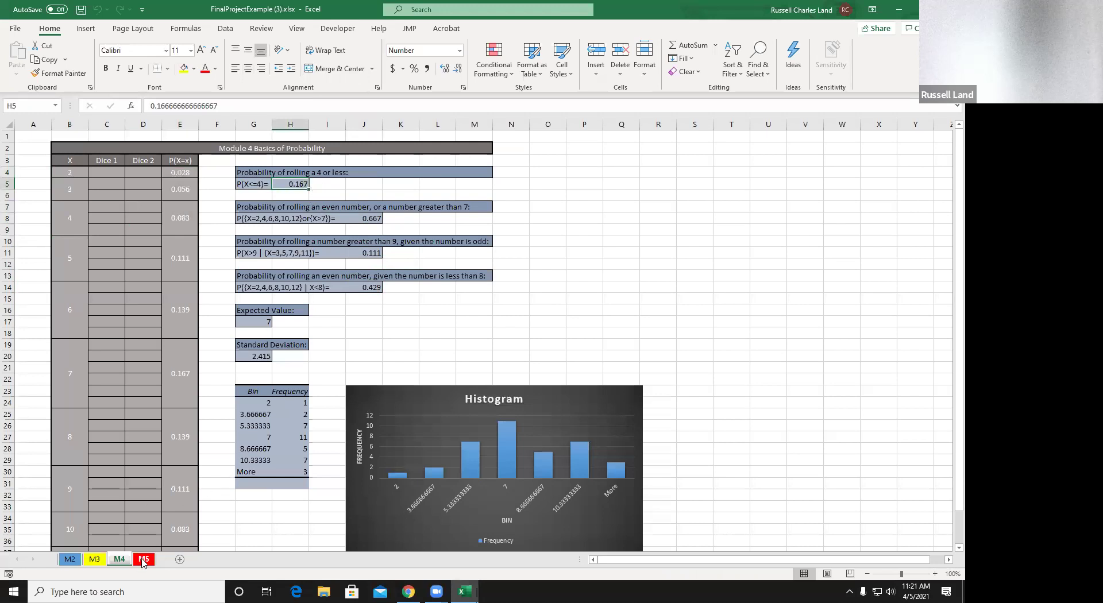
On sheet M5, select z-table entry 0.00135 in C5 and drag its fill handle along row 5.
key(ctrl+Page_Down)
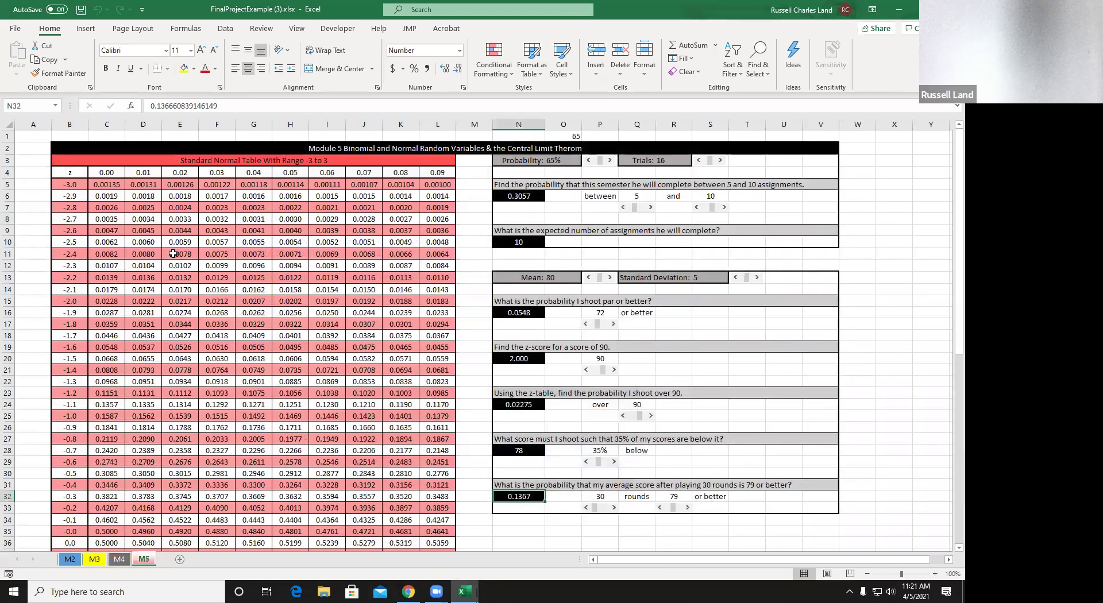
click(113, 191)
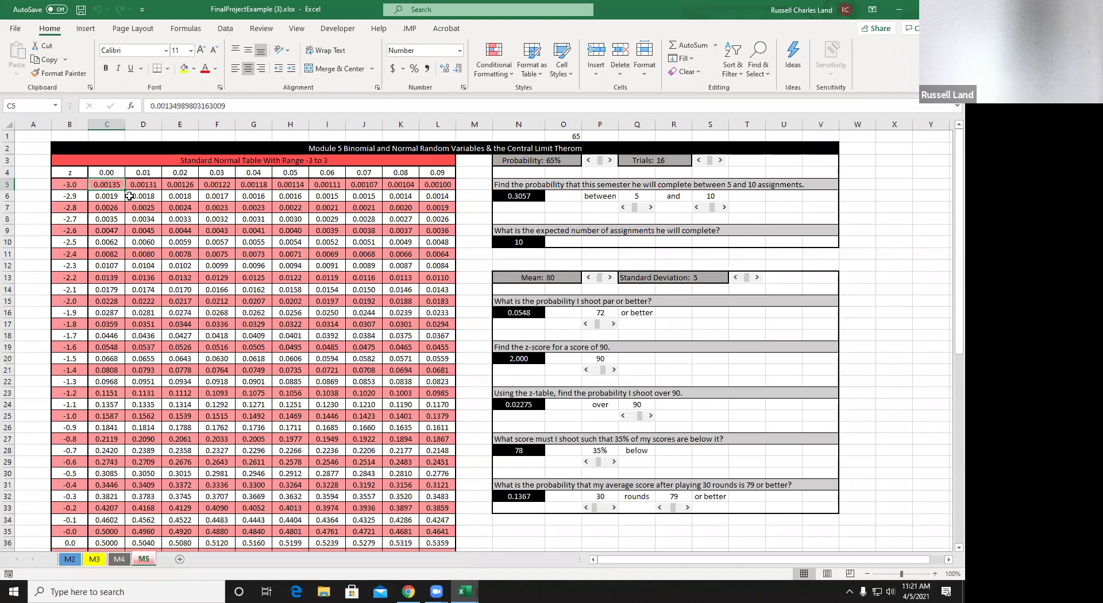
mouse_move(124, 188)
mouse_down()
mouse_move(469, 197)
mouse_move(36, 195)
mouse_move(115, 187)
mouse_up()
Open the ZTable item from the course's Resources module in Folio.
click(409, 592)
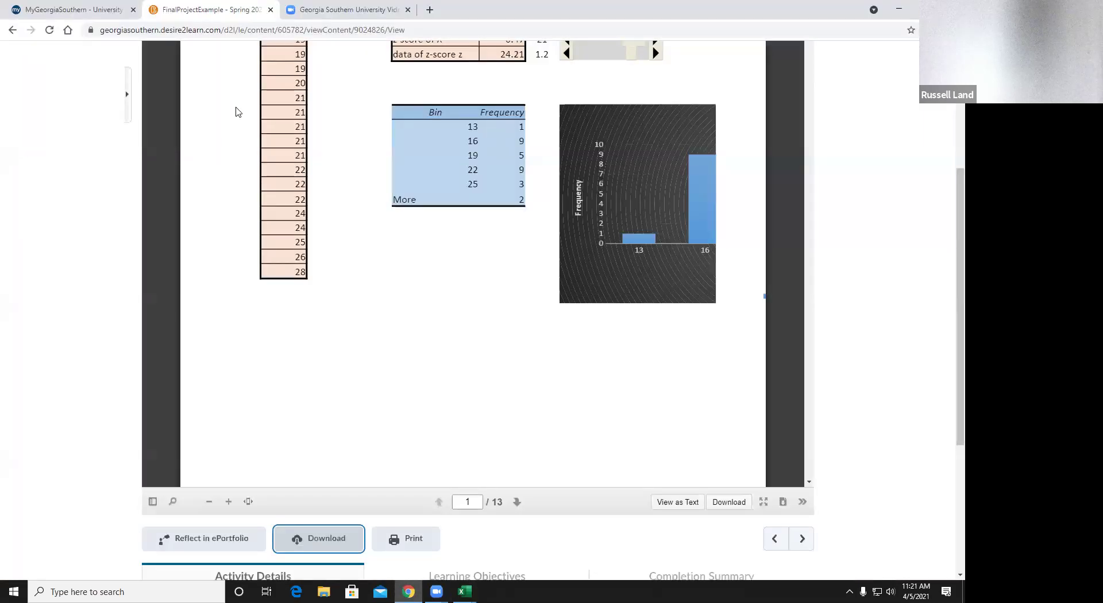
scroll(34, 202, up, 5)
click(172, 148)
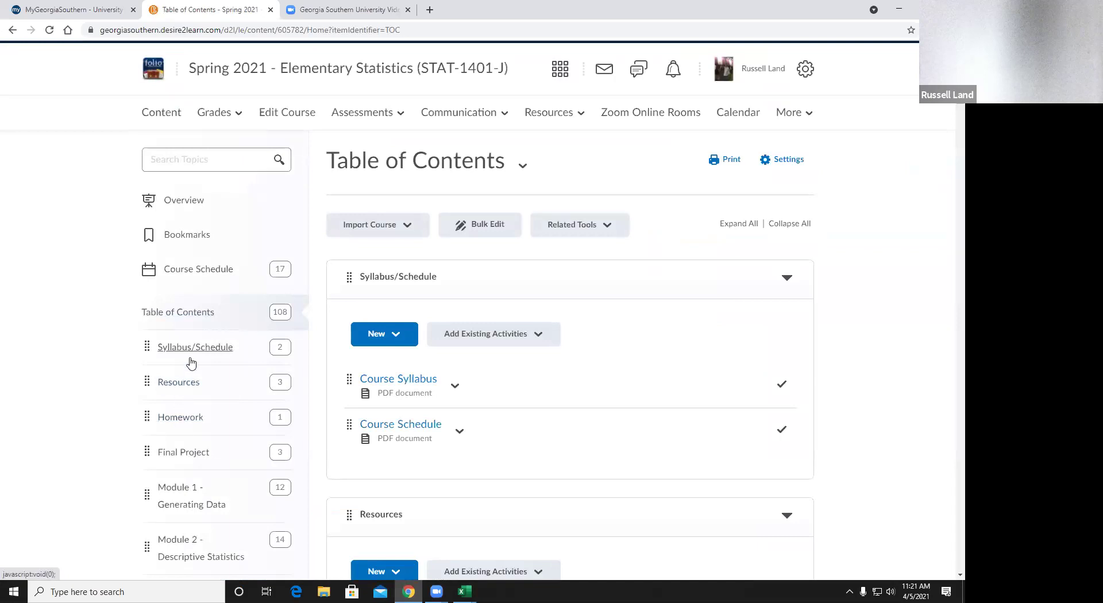
click(189, 391)
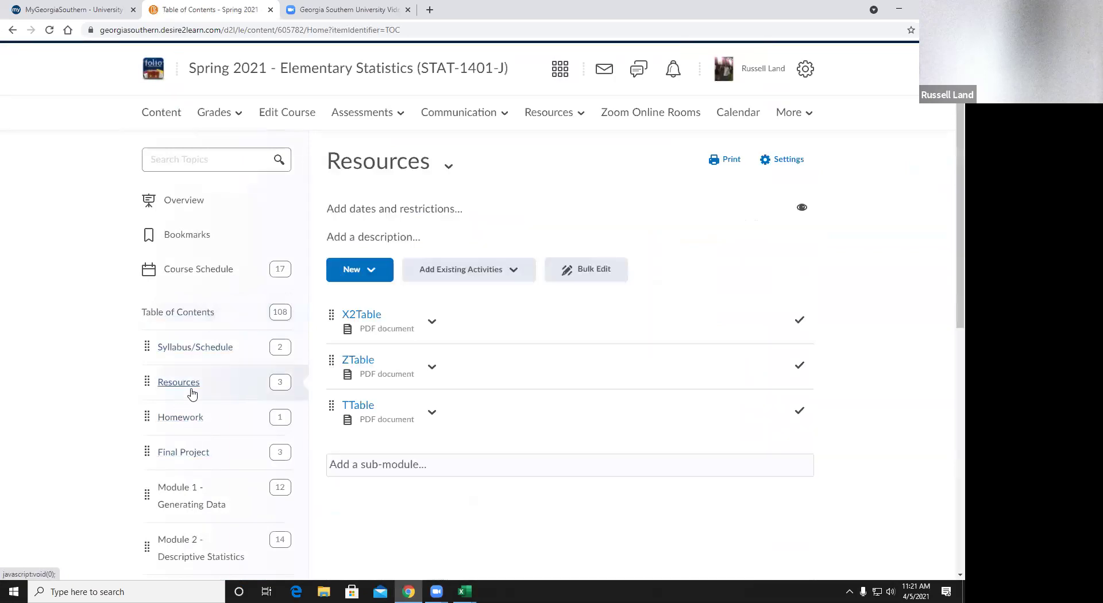
click(360, 360)
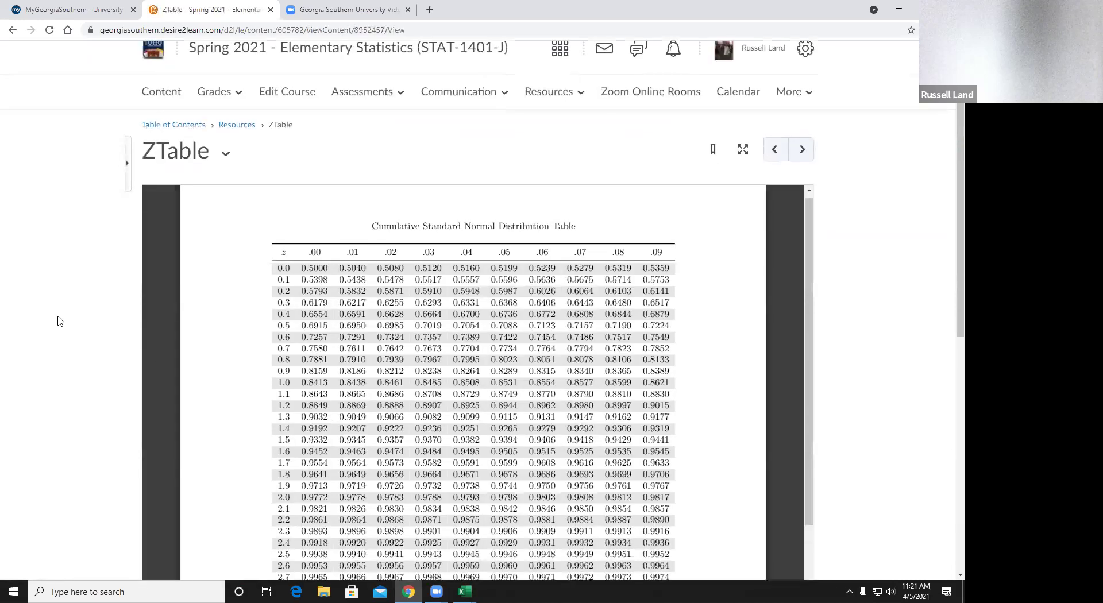
Scroll through the cumulative standard normal table, z from 0.0 to 3.6.
scroll(57, 321, down, 2)
scroll(398, 264, down, 2)
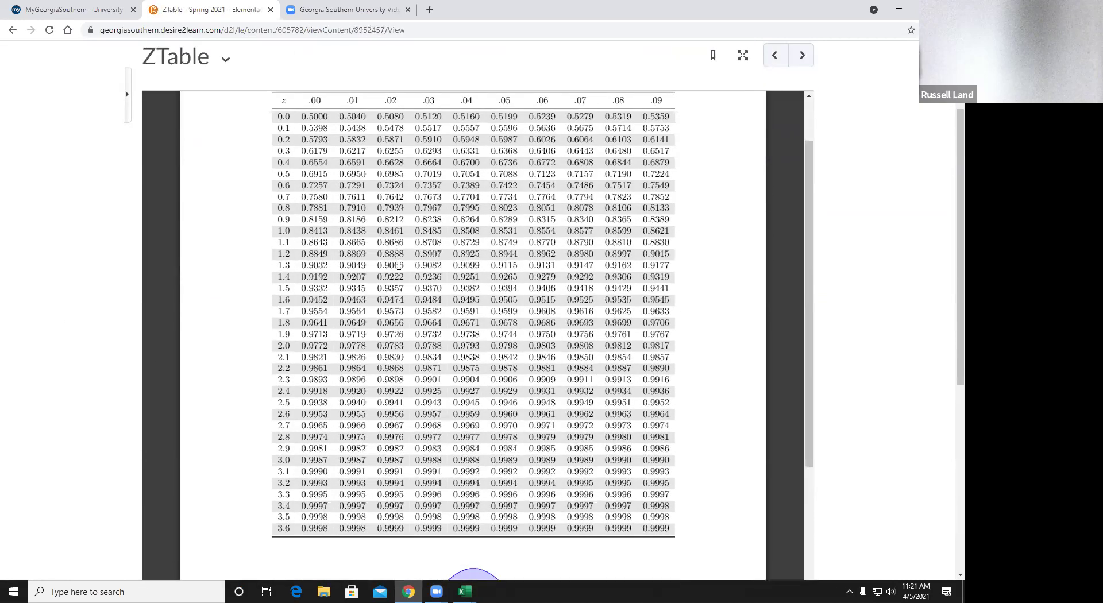
scroll(398, 265, down, 3)
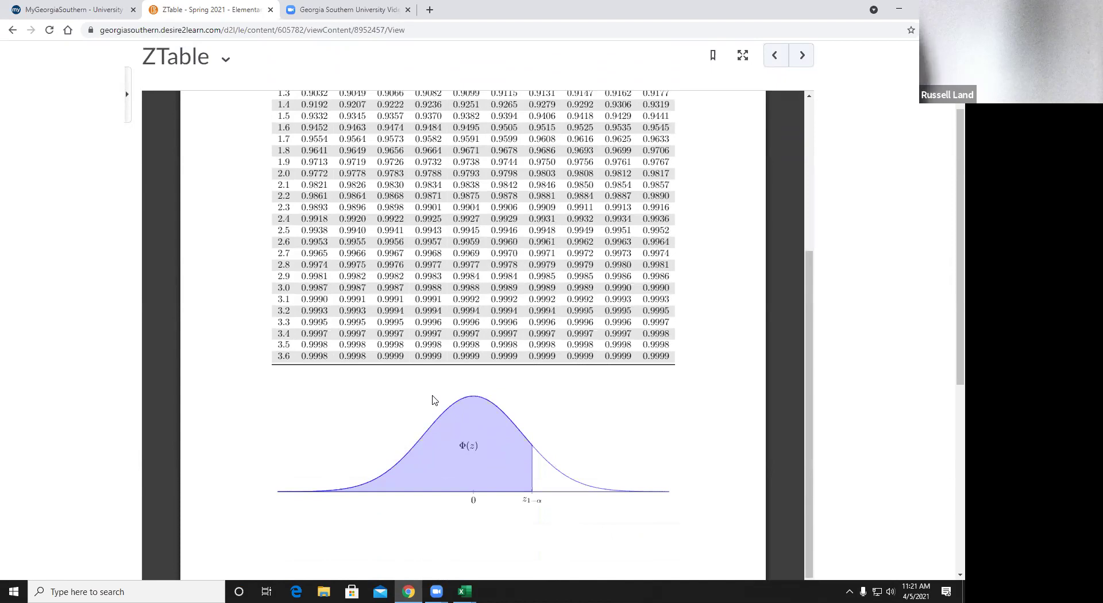
scroll(435, 401, up, 4)
scroll(398, 363, down, 5)
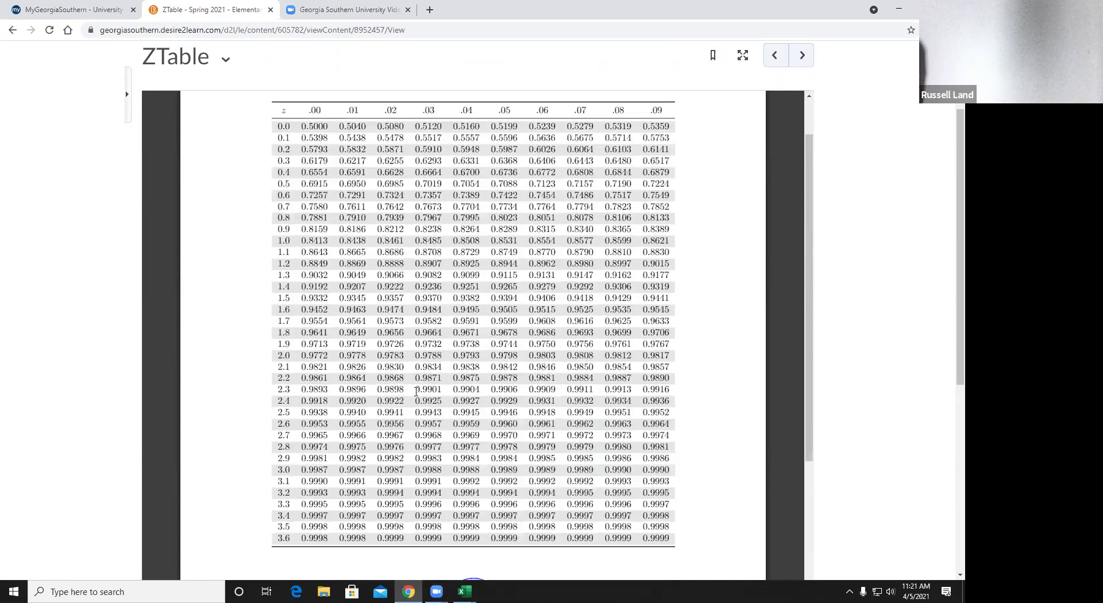
scroll(502, 446, up, 3)
scroll(400, 319, up, 1)
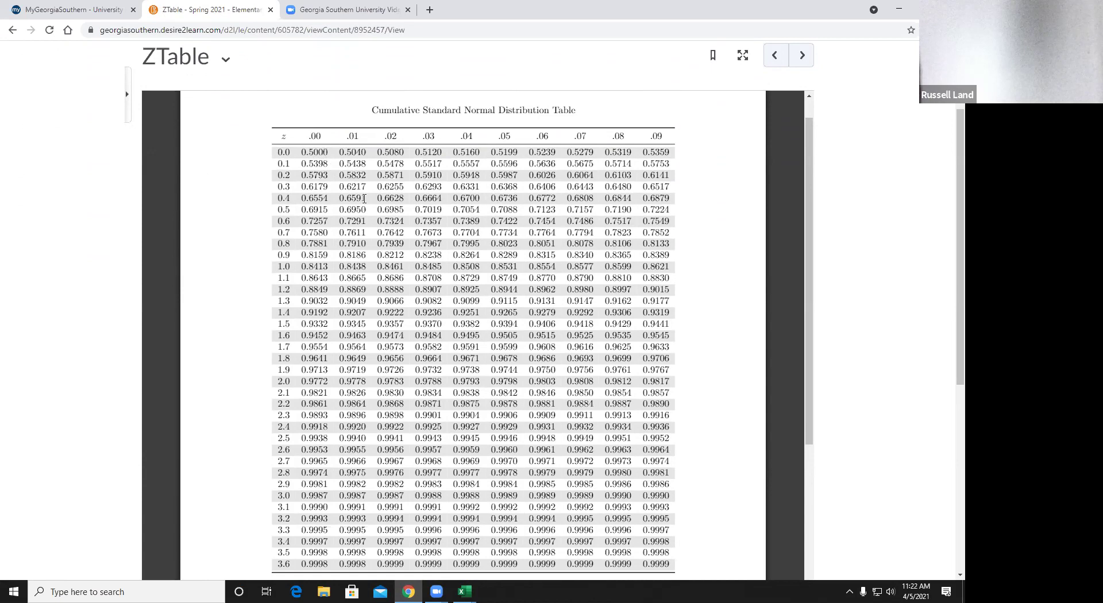
scroll(363, 198, down, 4)
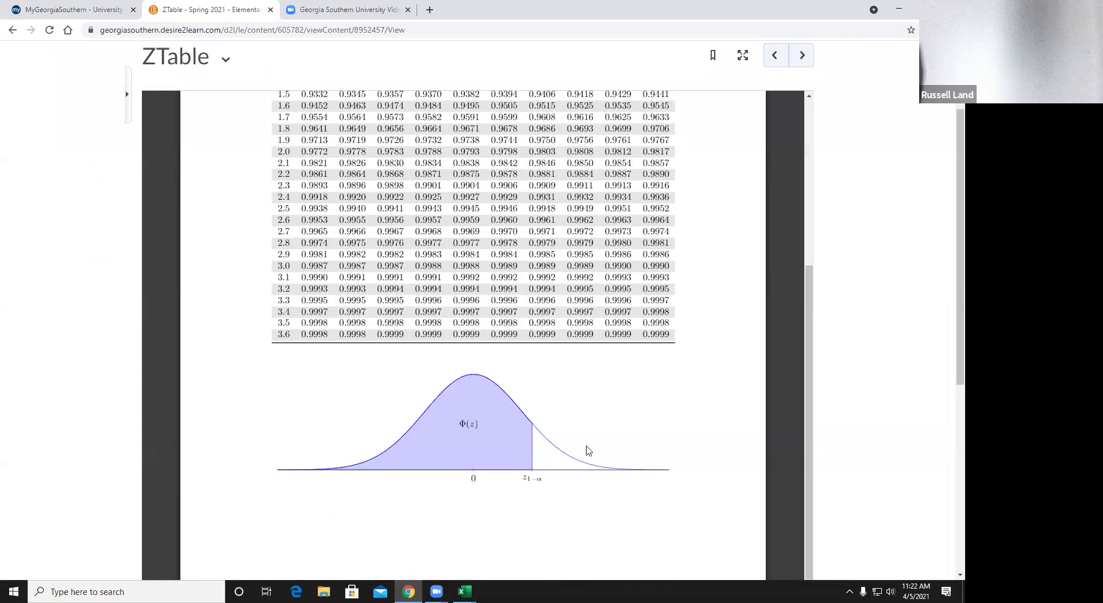
scroll(473, 374, up, 4)
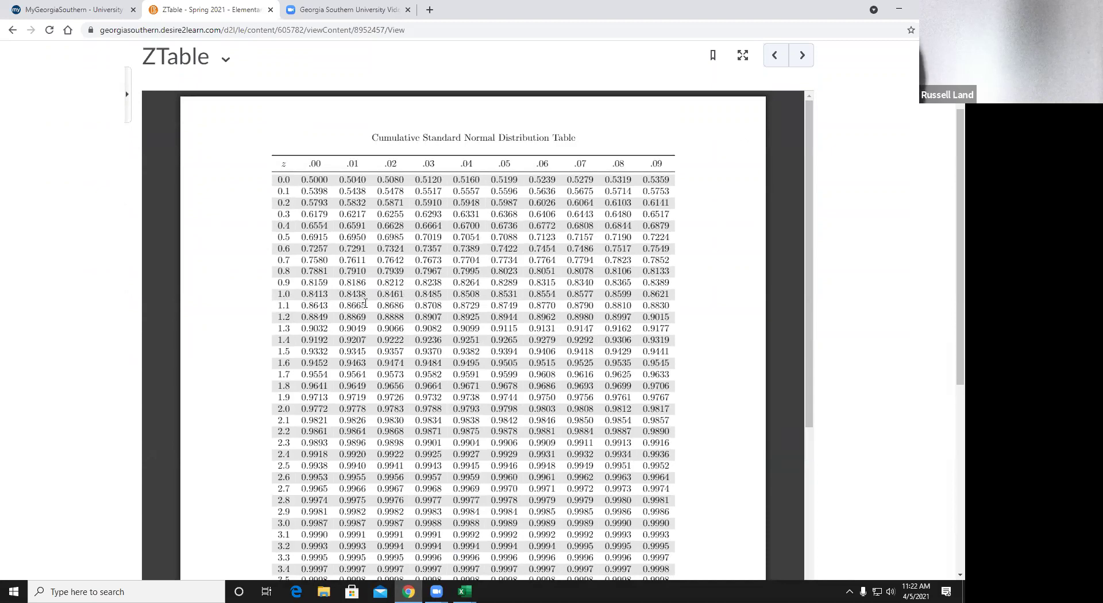
scroll(363, 227, down, 2)
scroll(362, 227, down, 3)
scroll(368, 247, up, 4)
scroll(371, 269, down, 1)
scroll(371, 269, up, 2)
scroll(287, 178, down, 2)
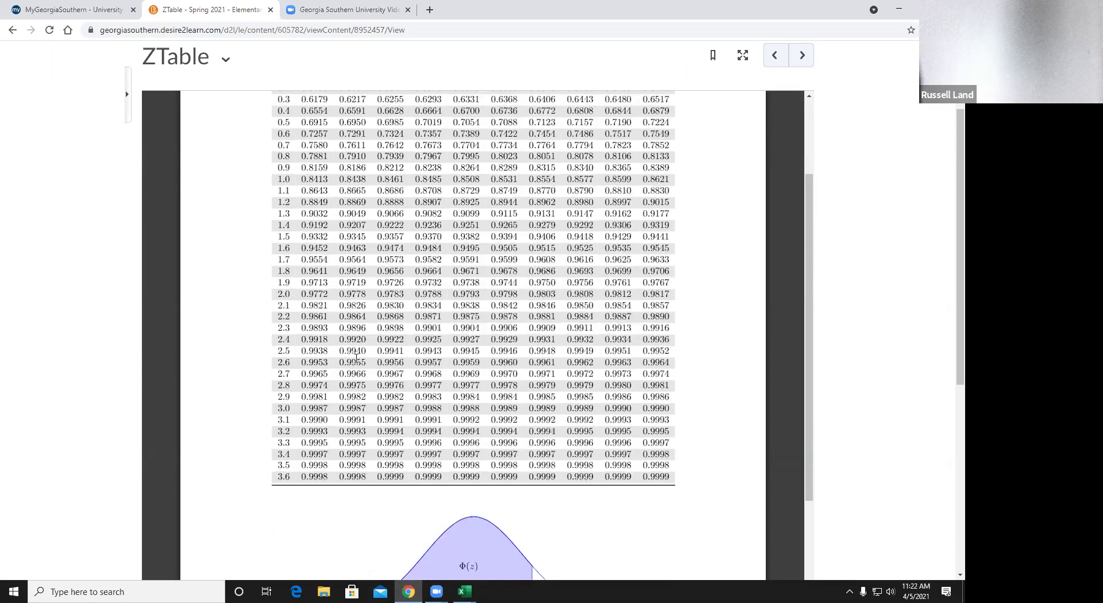
scroll(355, 356, up, 1)
scroll(315, 334, up, 1)
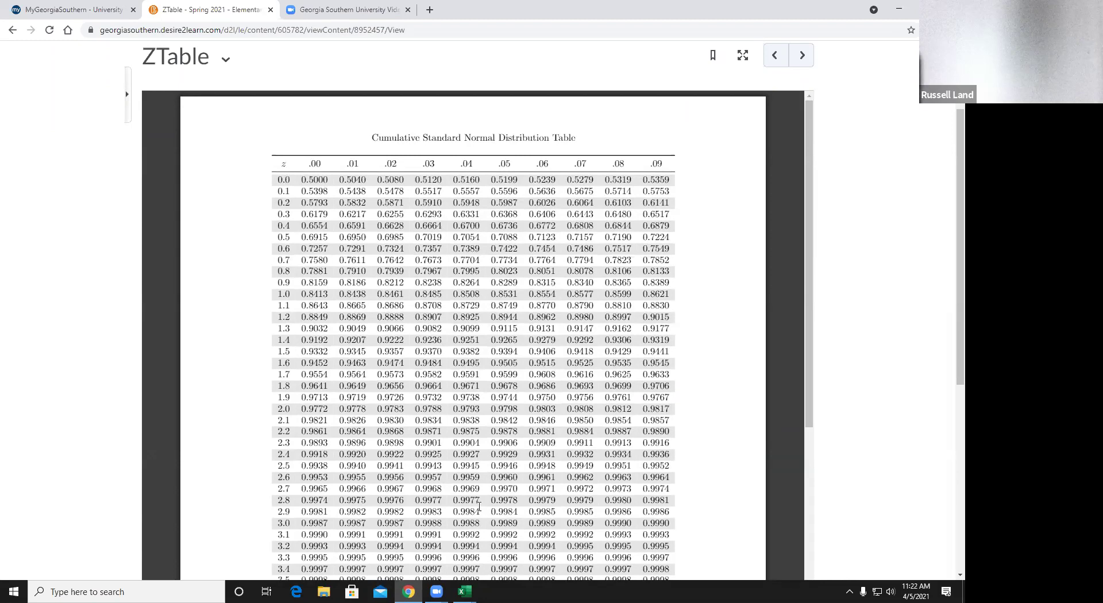
Bring the FinalProjectExample workbook forward on its Module 2 descriptive statistics sheet.
mouse_move(464, 592)
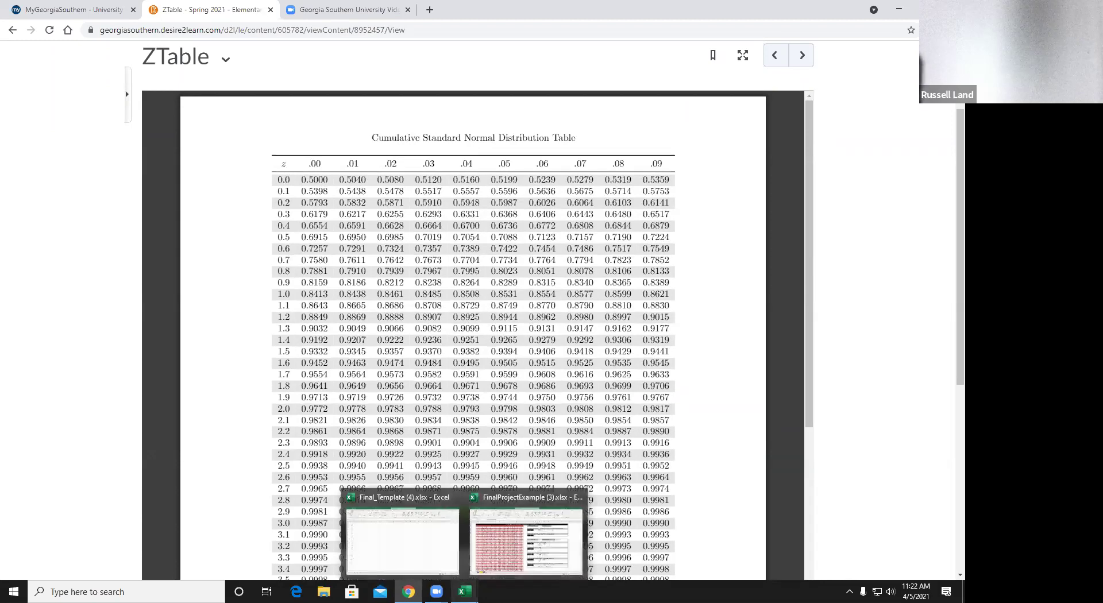
click(517, 517)
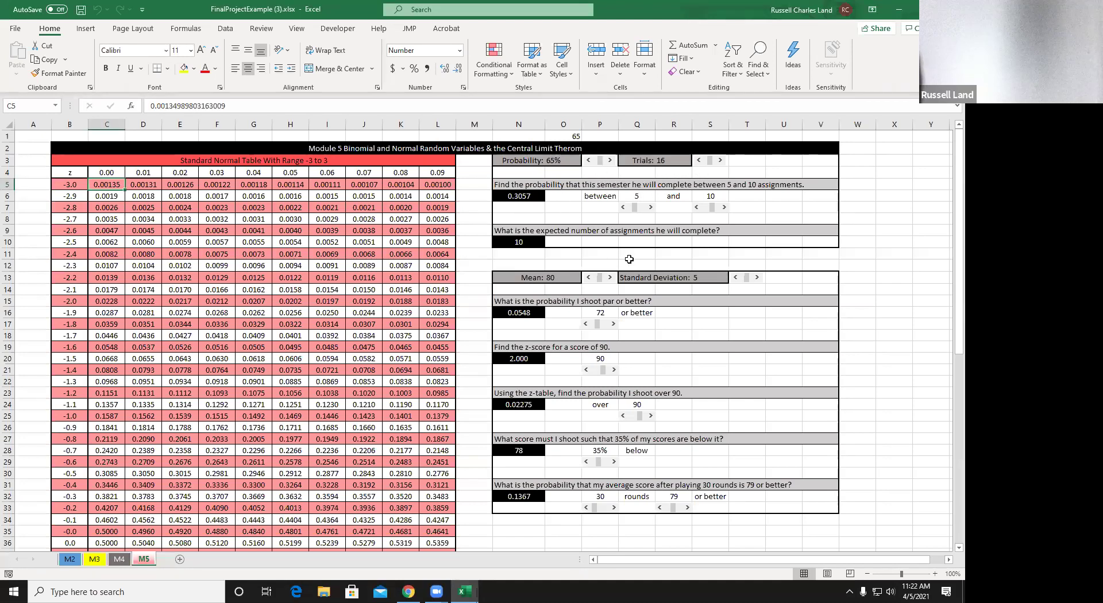
scroll(580, 293, down, 3)
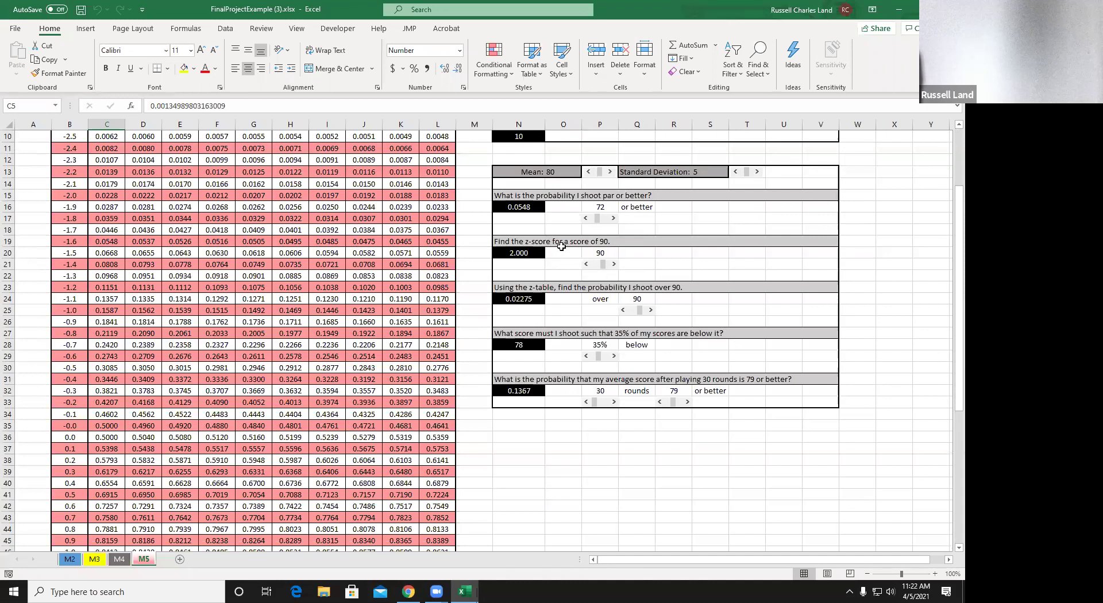
scroll(530, 262, up, 3)
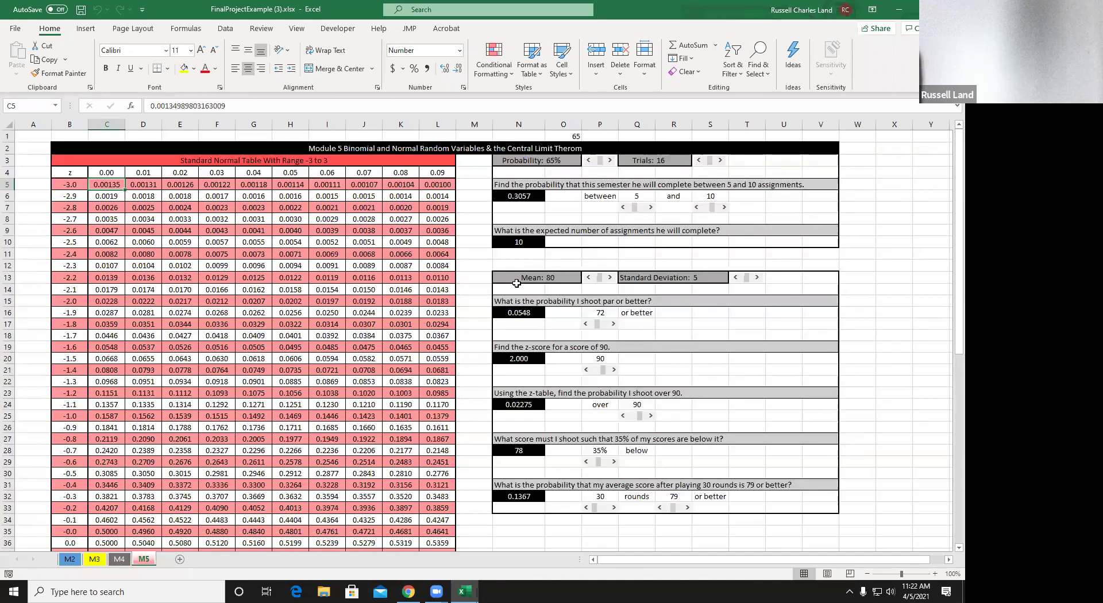
click(70, 558)
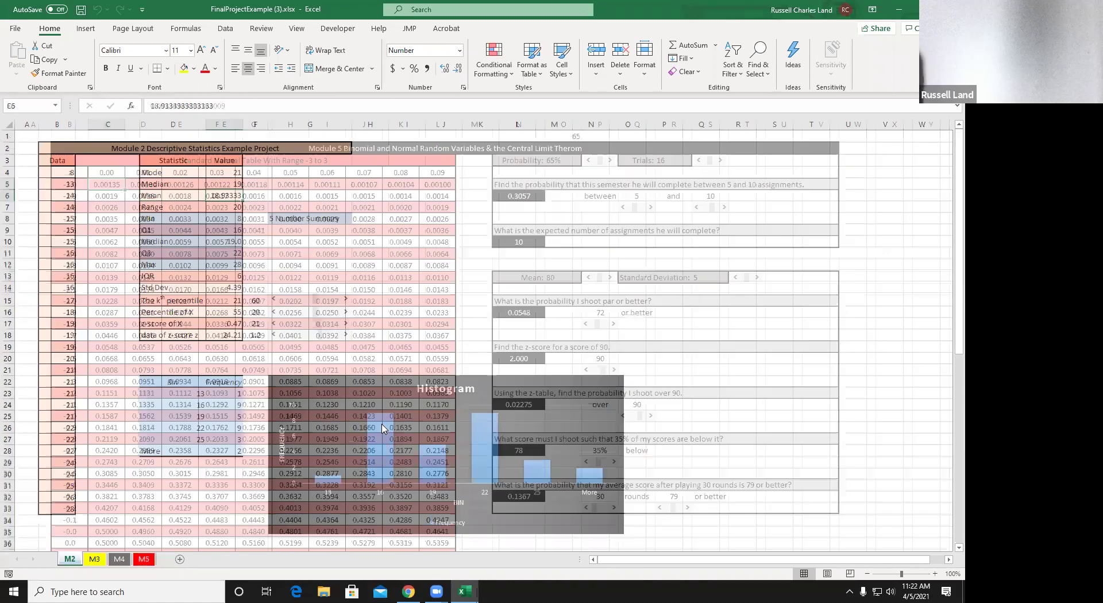
Use the sliders to set k to 60 and X to 28.
click(274, 299)
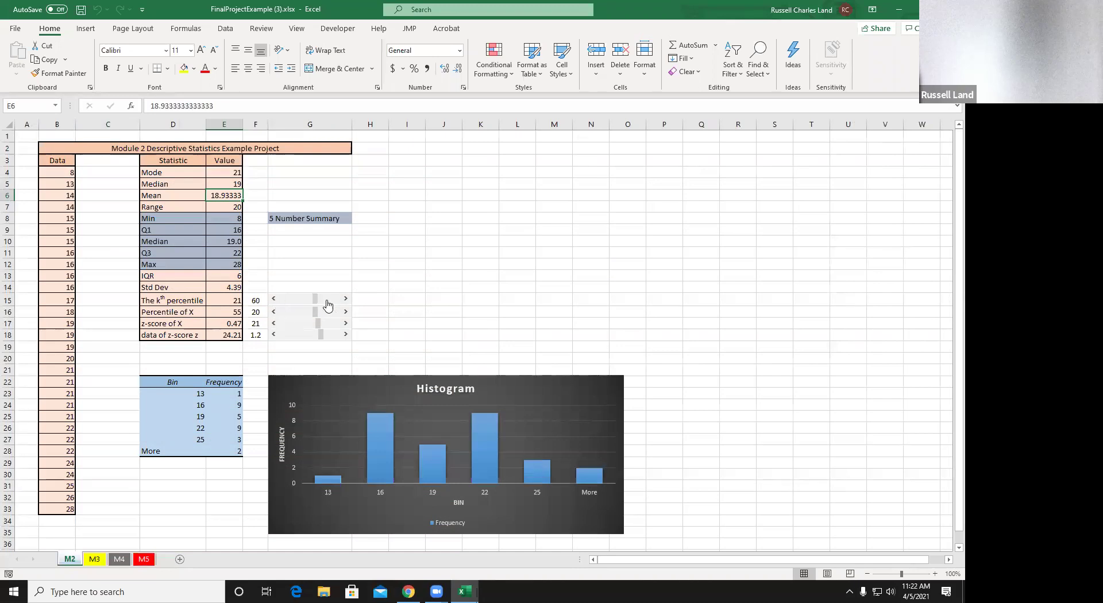
click(274, 298)
click(339, 30)
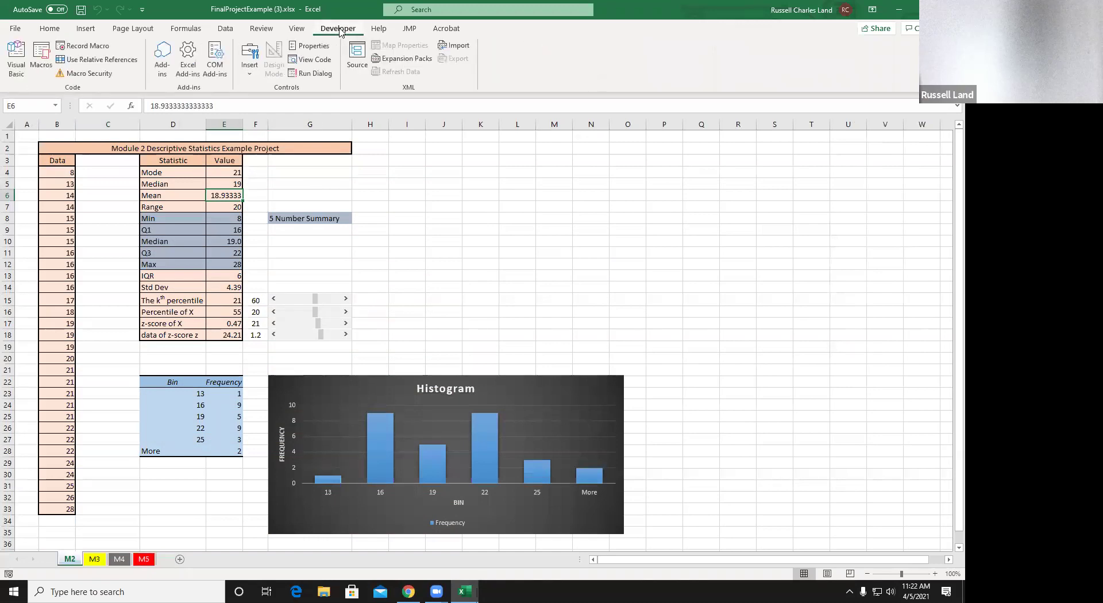
click(51, 32)
click(220, 295)
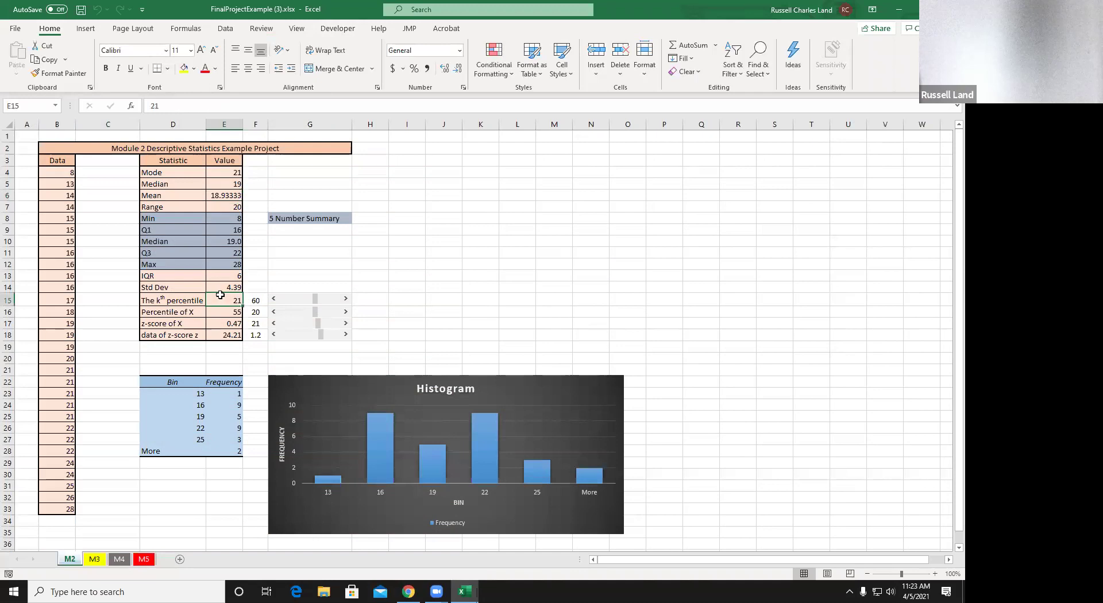
click(325, 305)
click(326, 305)
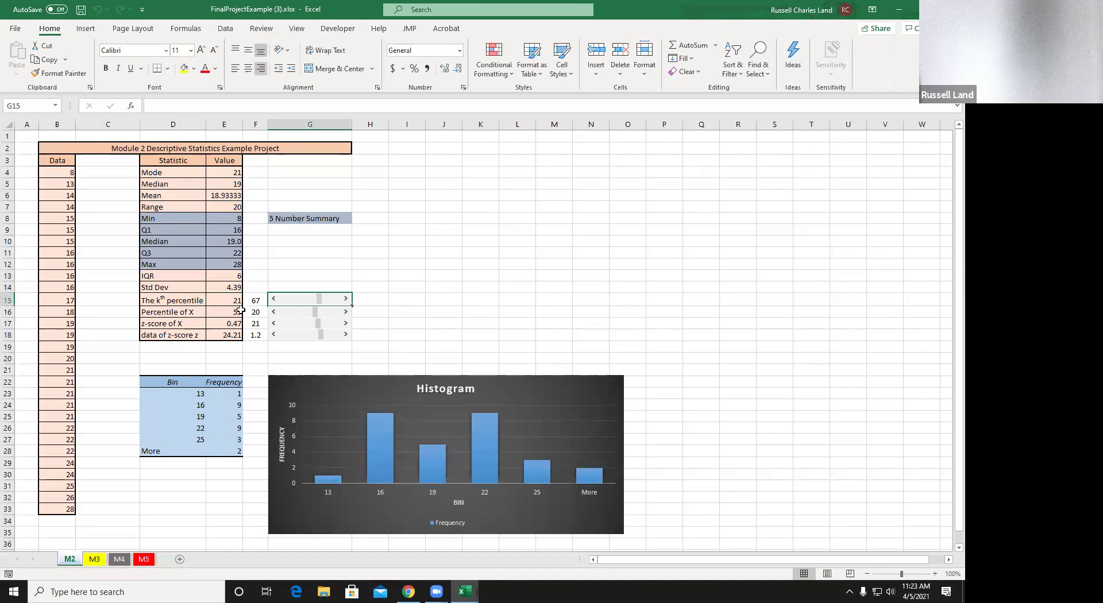
click(225, 300)
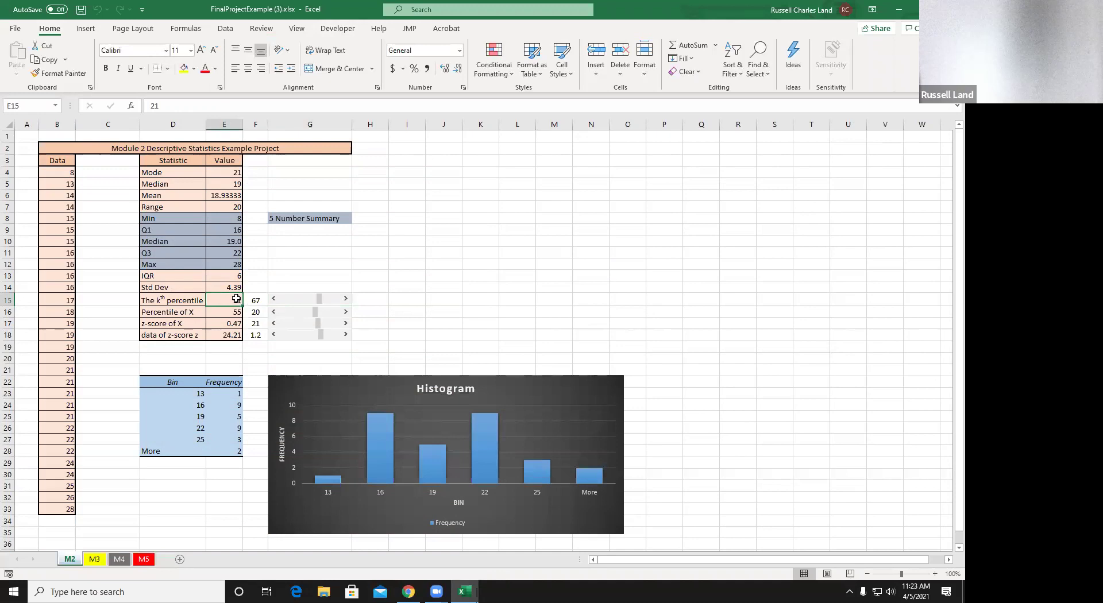
click(312, 301)
drag(320, 318, 370, 314)
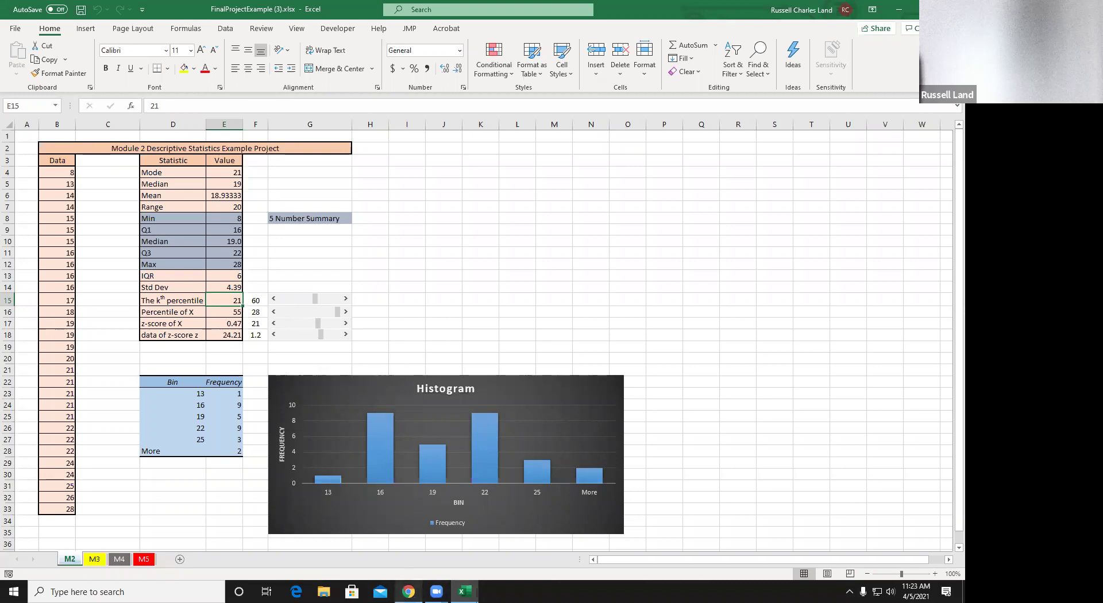
click(408, 592)
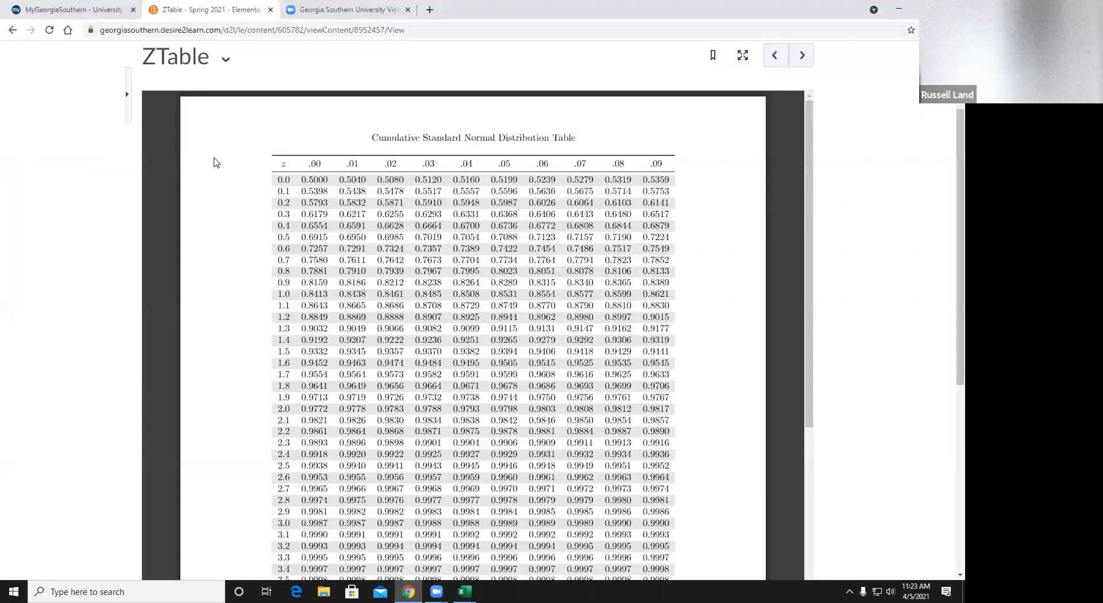
Open the Final_Project instructions PDF from the Final Project module in the table of contents.
scroll(216, 163, up, 2)
click(183, 147)
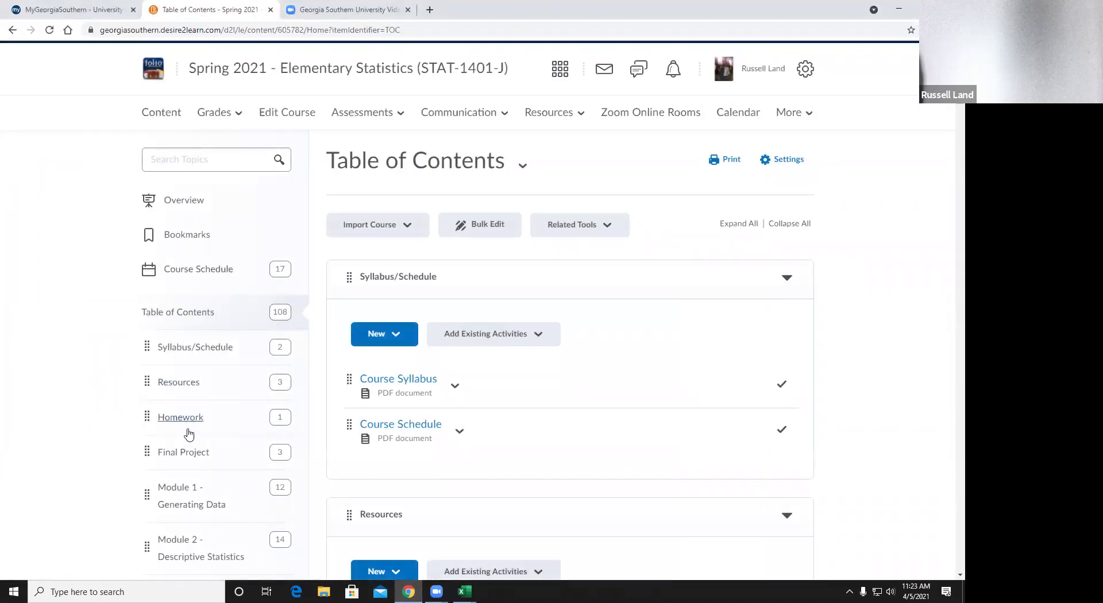
click(273, 446)
click(371, 316)
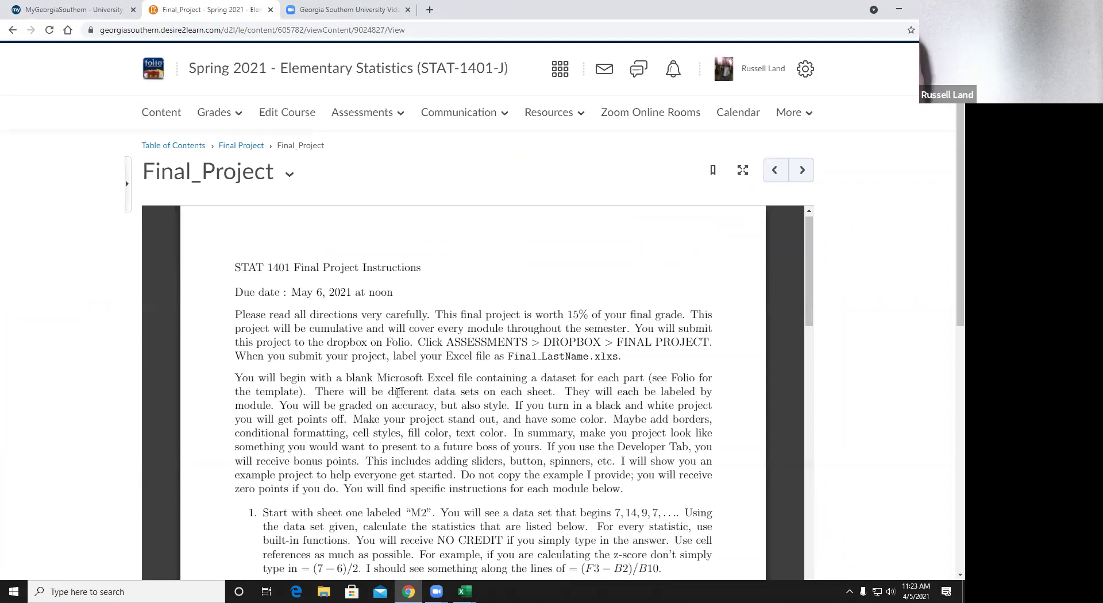
Highlight the opening directions and the bonus note about sliders and spinners.
scroll(395, 397, down, 1)
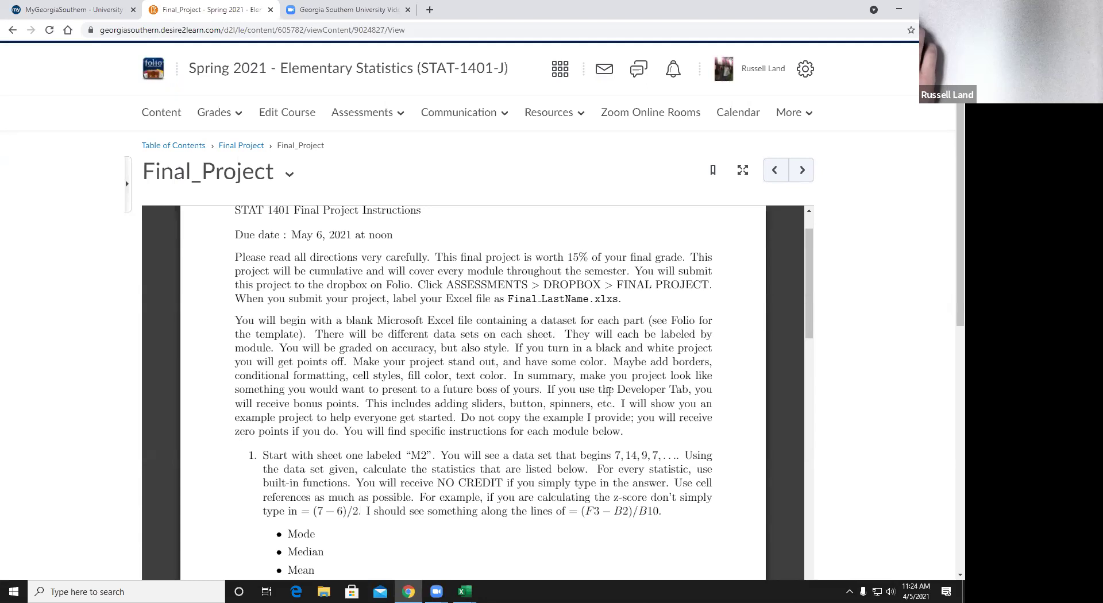
drag(612, 386, 234, 254)
click(389, 424)
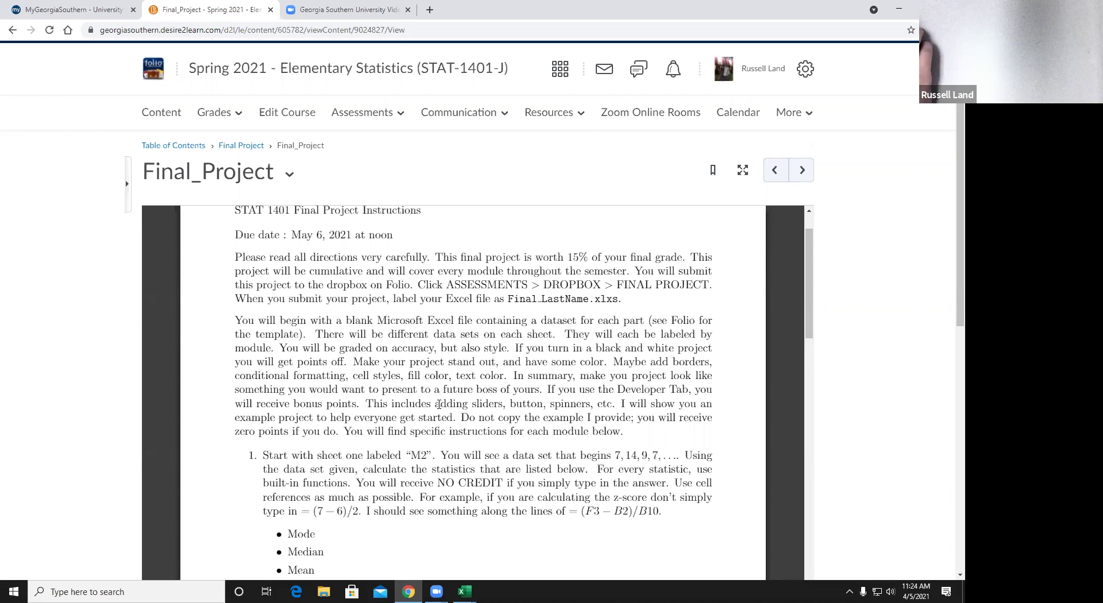
drag(384, 404, 602, 405)
click(615, 402)
scroll(464, 422, down, 3)
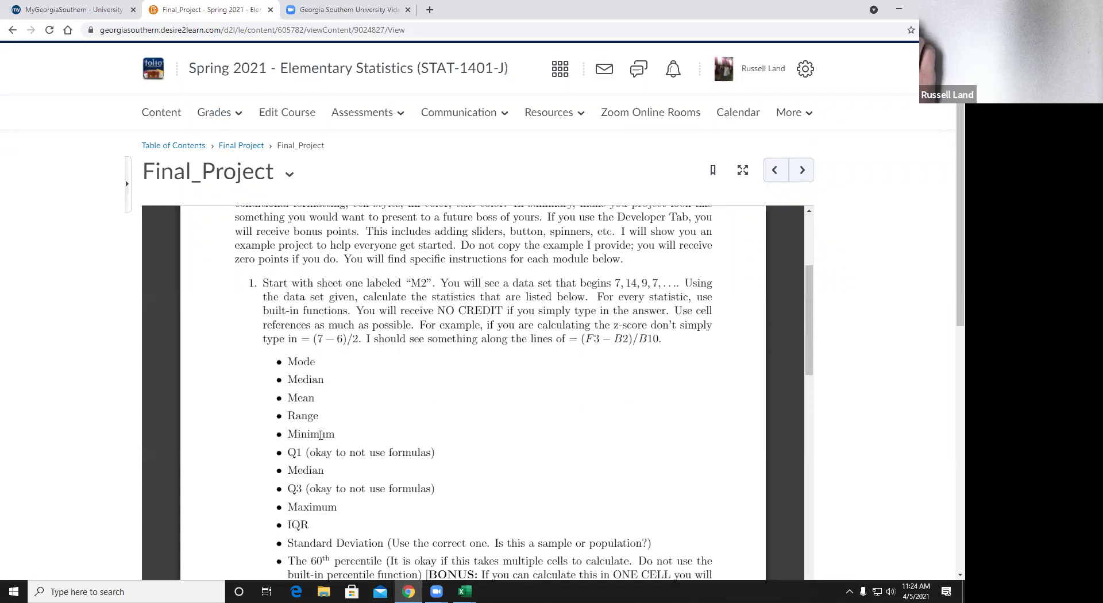
Highlight item 1's bullets and the (7 − 6)/2 example, then bring up Final_Template.
scroll(299, 395, down, 1)
drag(290, 395, 324, 432)
click(296, 434)
click(345, 432)
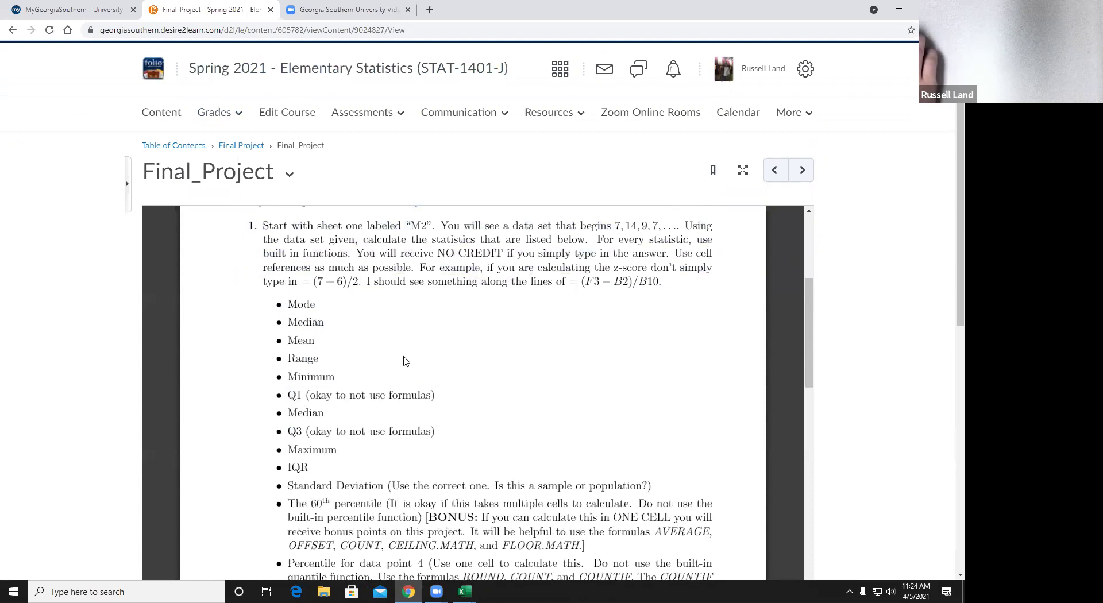
scroll(405, 360, up, 1)
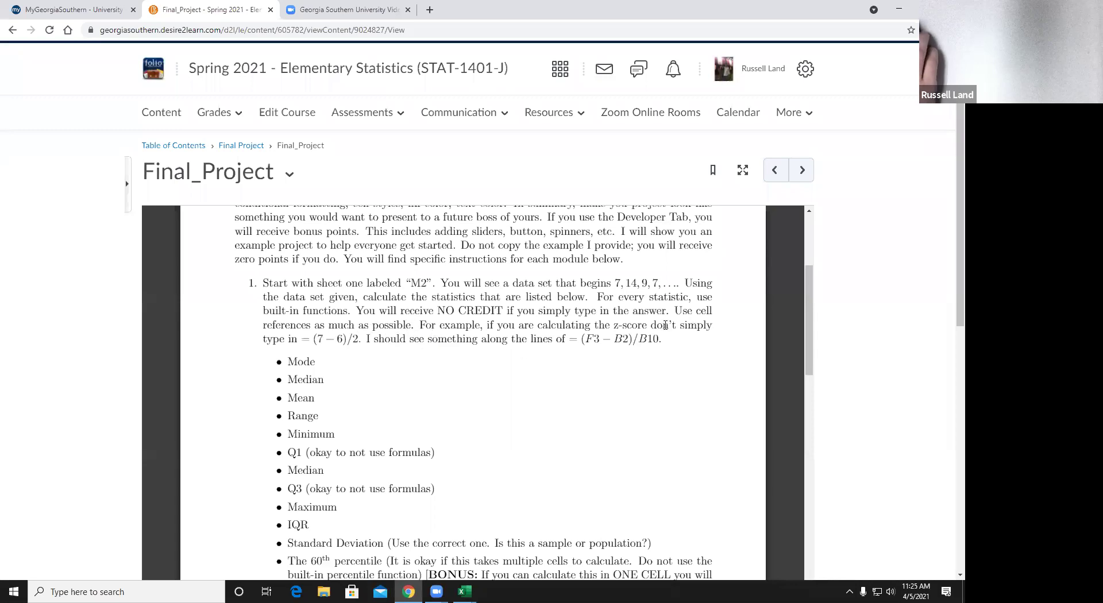
drag(314, 339, 358, 340)
click(358, 340)
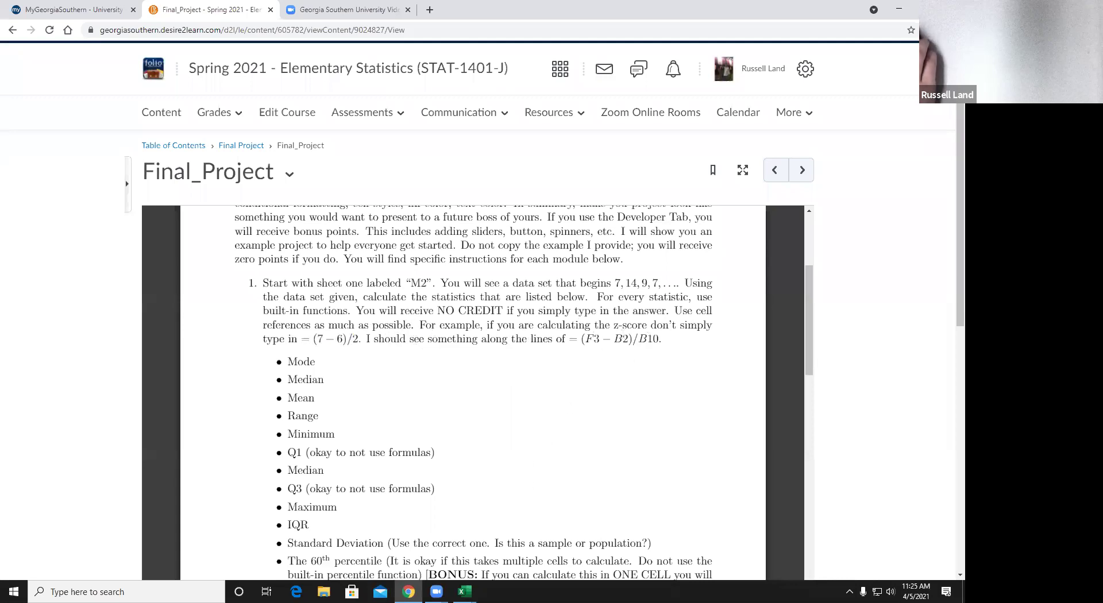
mouse_move(465, 592)
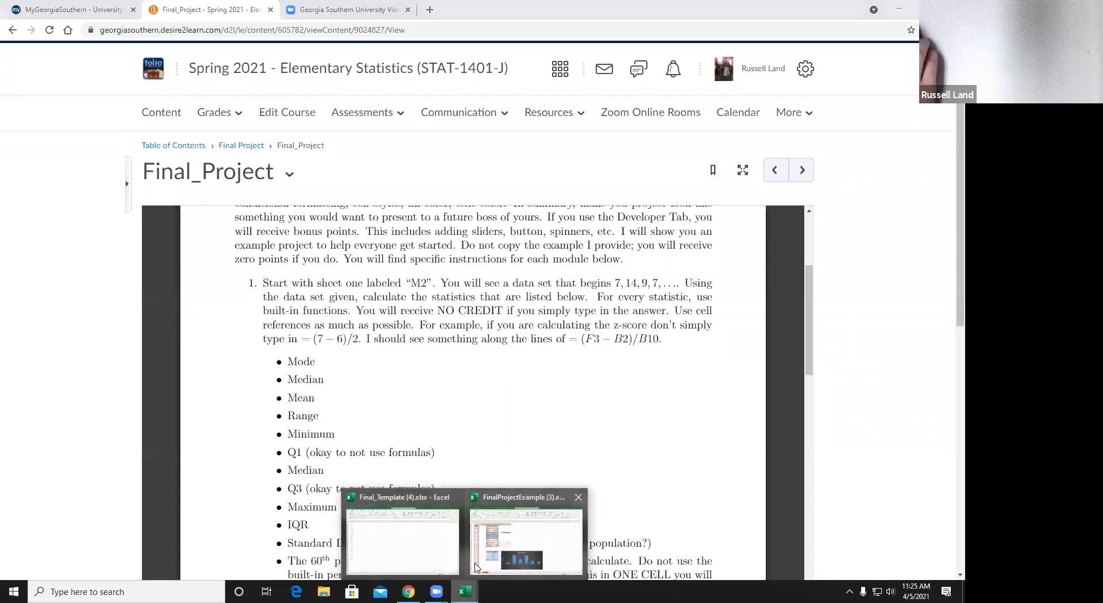
click(423, 548)
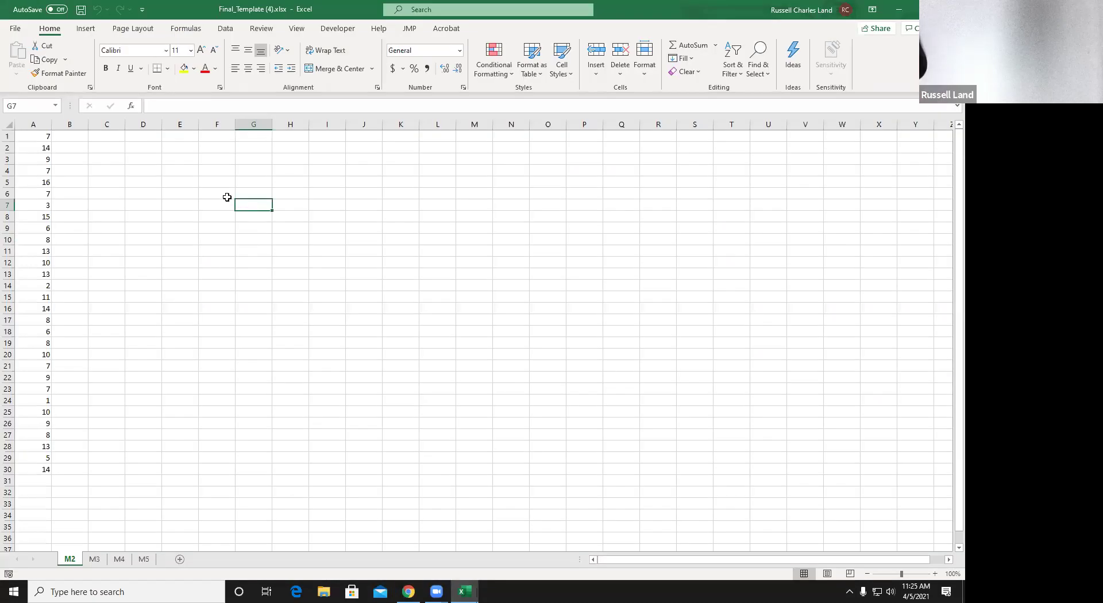
Enter 1 in cells G5 and G6 of the template.
text(=2)
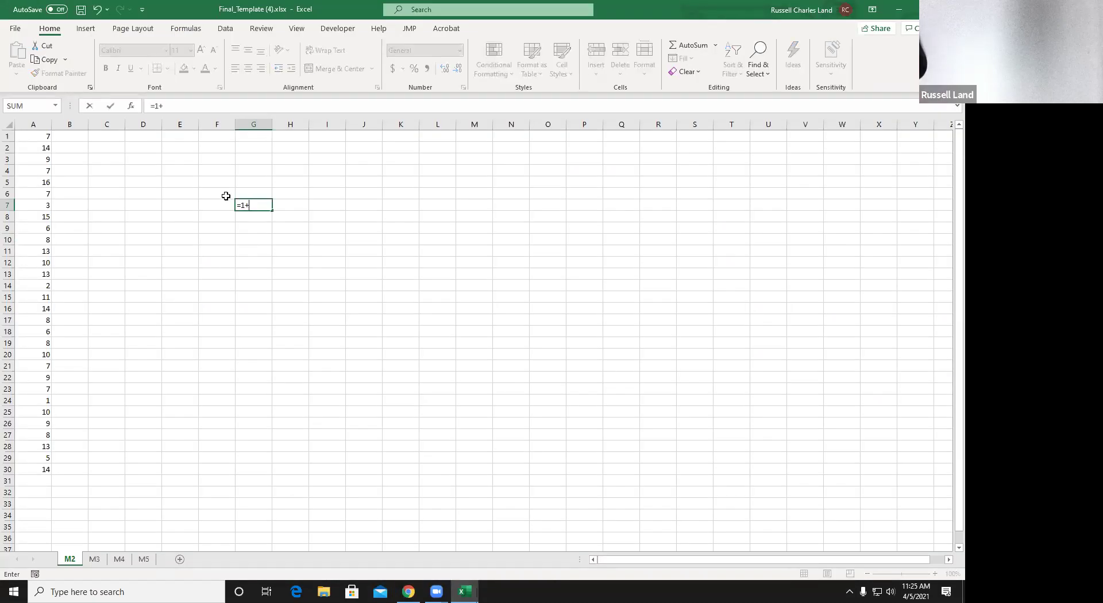
key(Return)
key(Up)
key(Up)
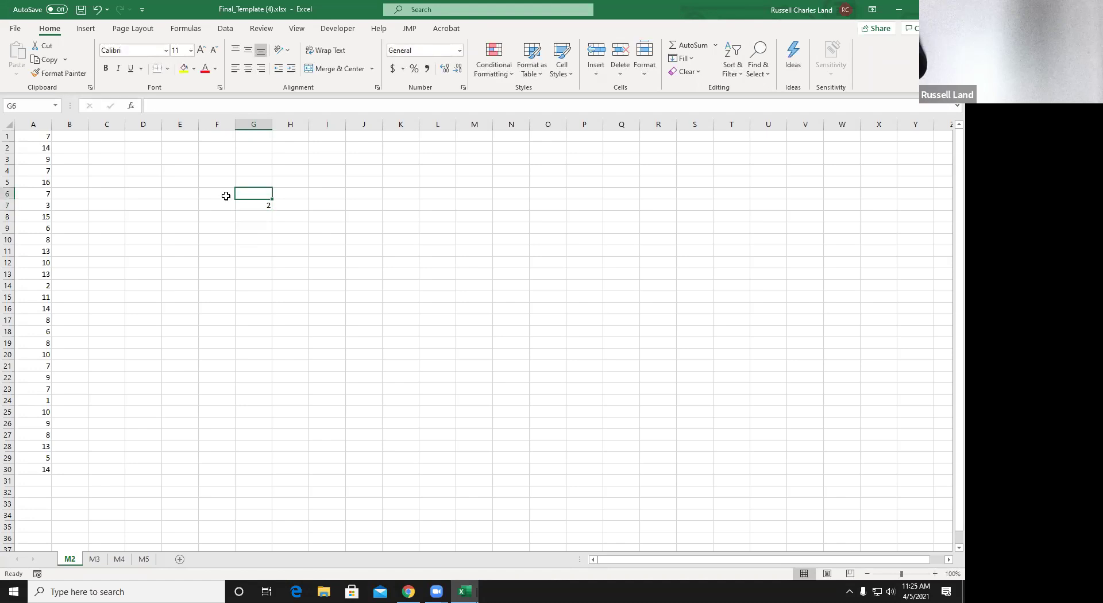
key(Up)
text(1)
key(Return)
text(1)
key(Return)
Build =G5+G6 in G7 by clicking the cells, then change G5 to see G7 update.
text(=)
click(241, 180)
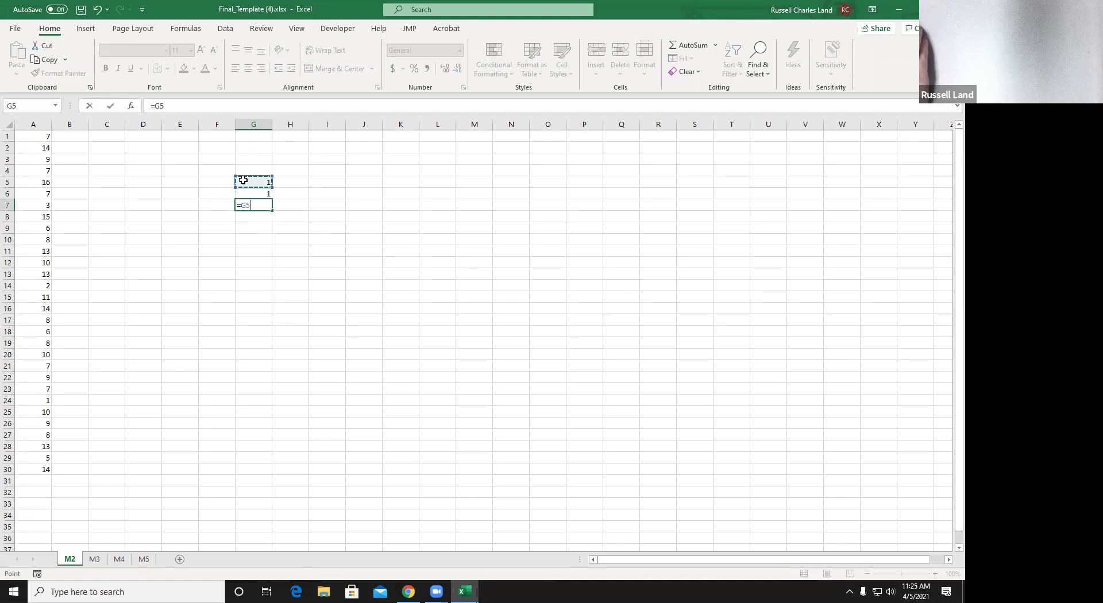
text(+)
click(257, 193)
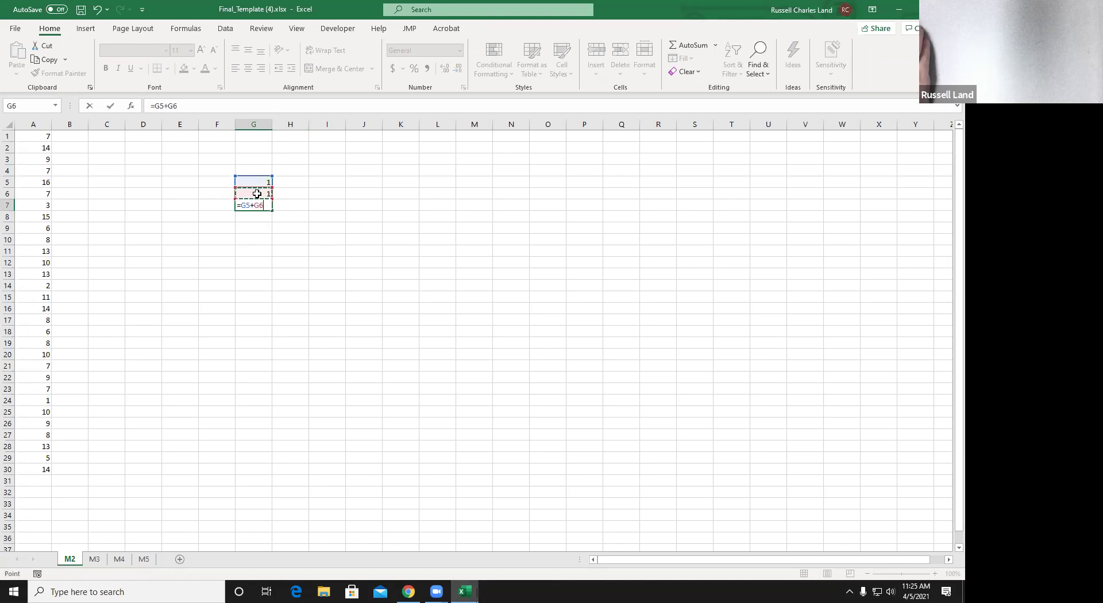
key(Return)
click(257, 181)
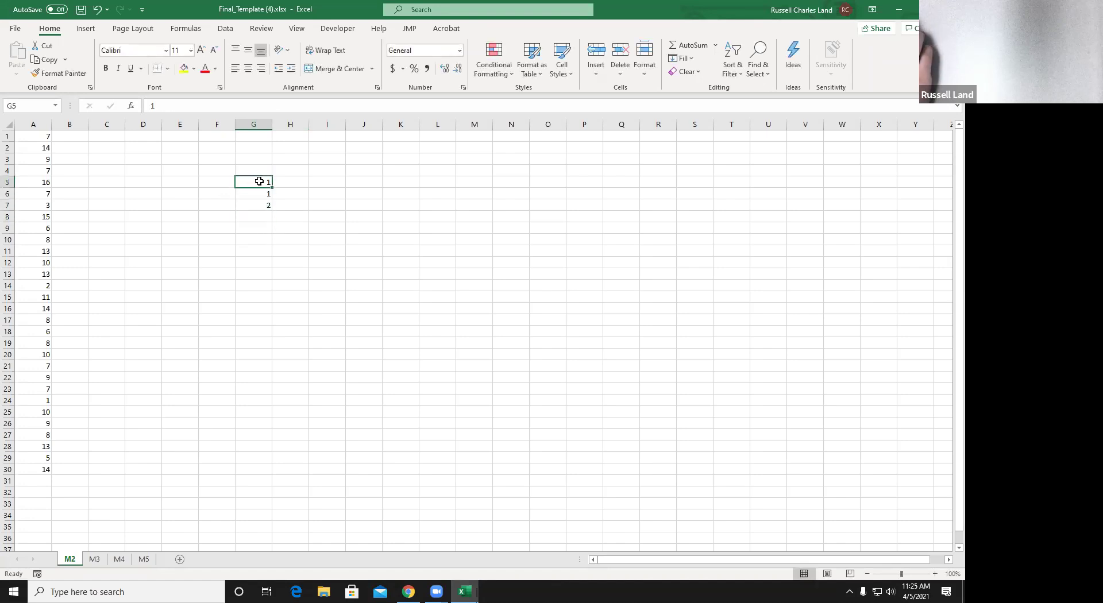
text(3)
key(Return)
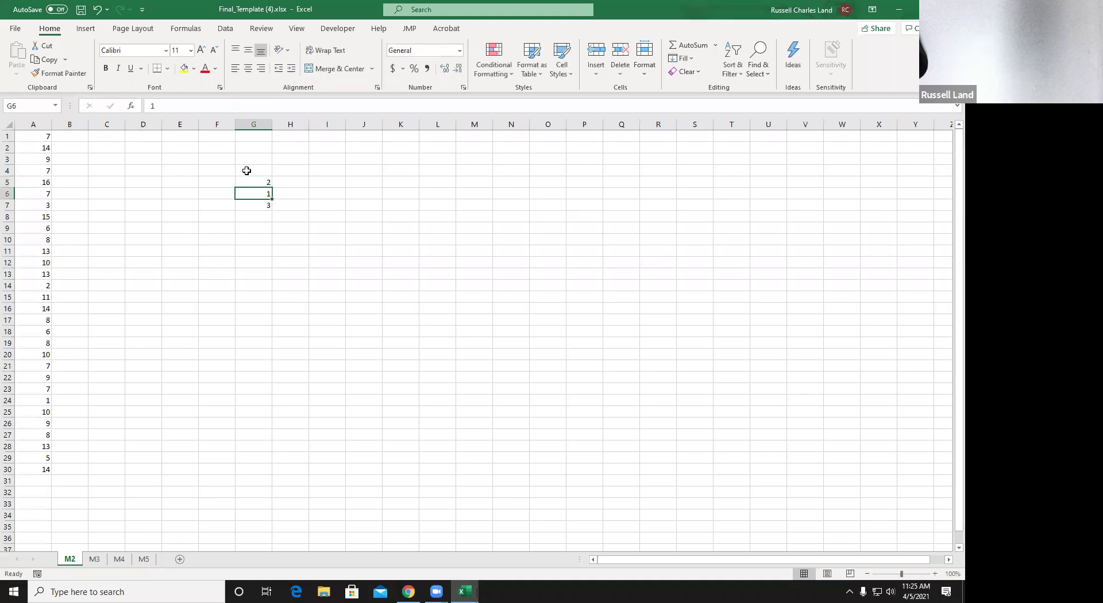
click(408, 592)
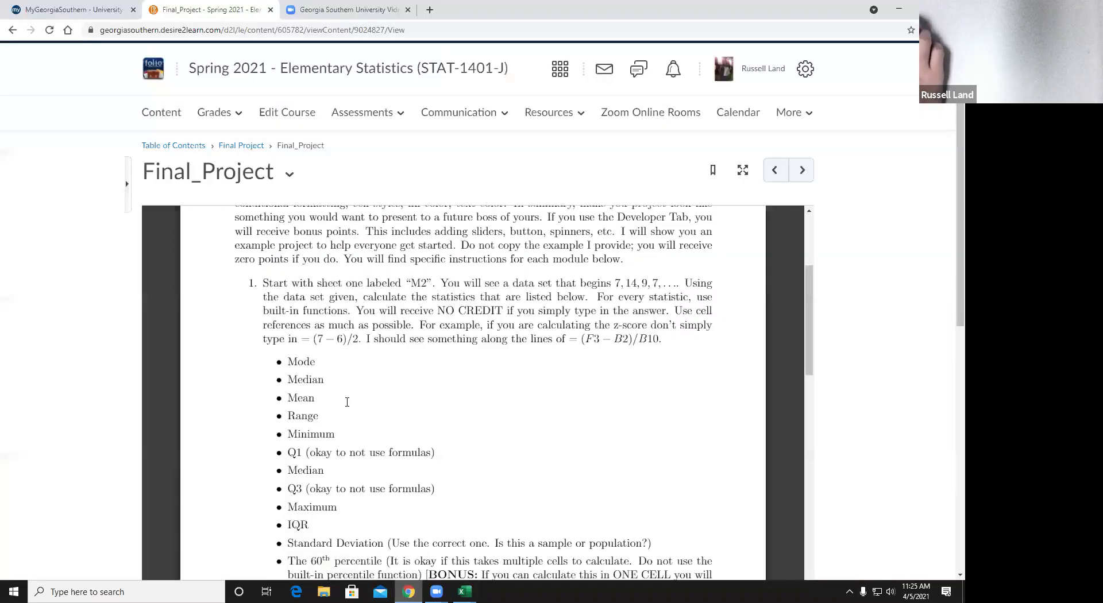
Highlight the required statistics list and the words Q3 and Q1 in item 1.
scroll(355, 397, down, 2)
scroll(355, 397, up, 1)
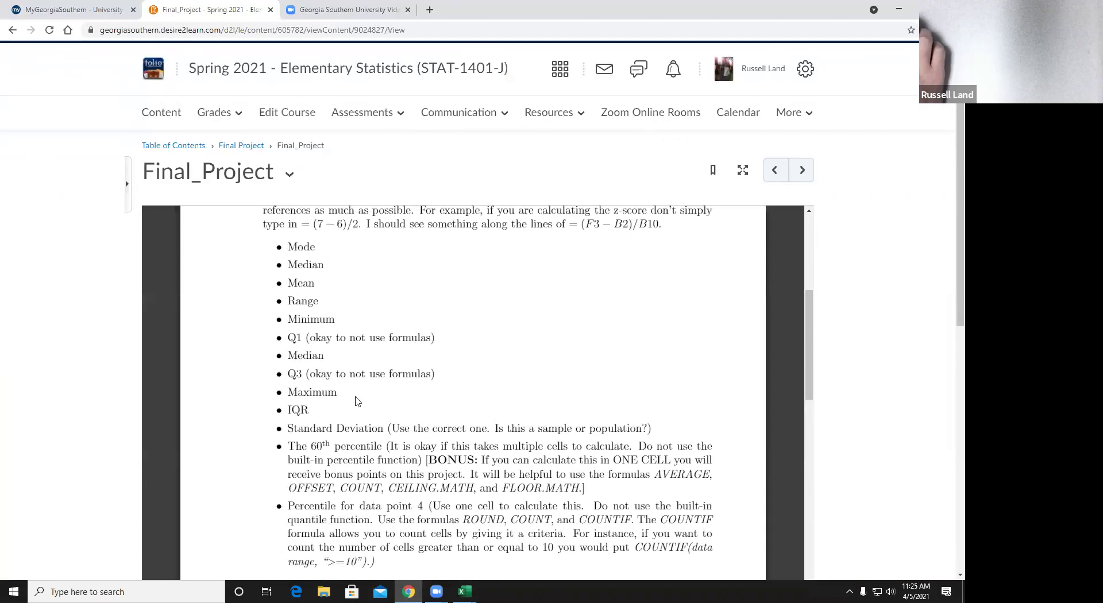
double_click(309, 412)
click(304, 410)
double_click(296, 374)
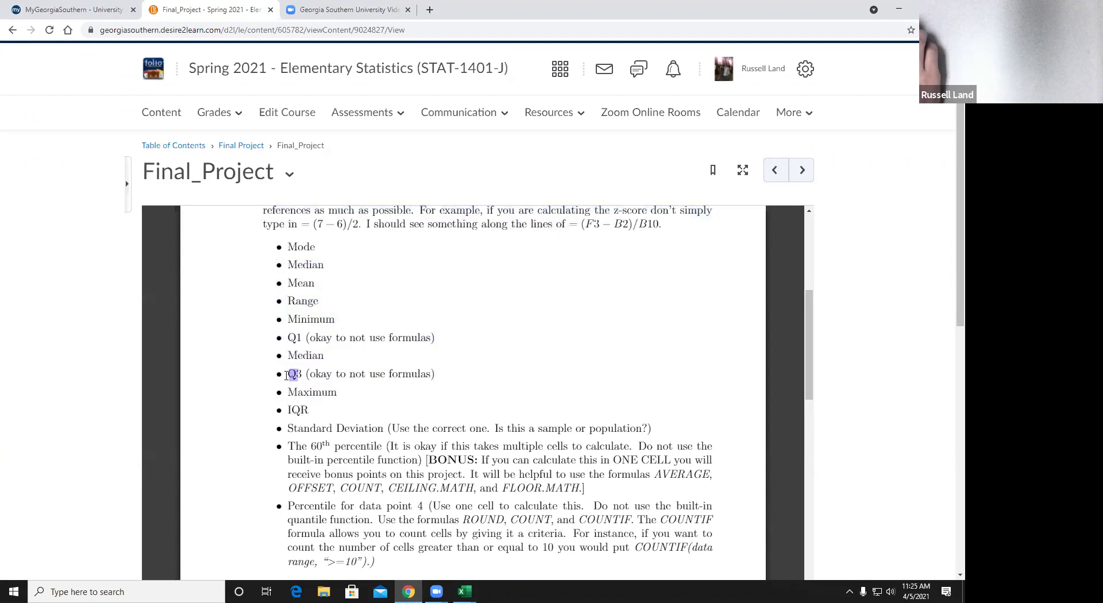
double_click(293, 338)
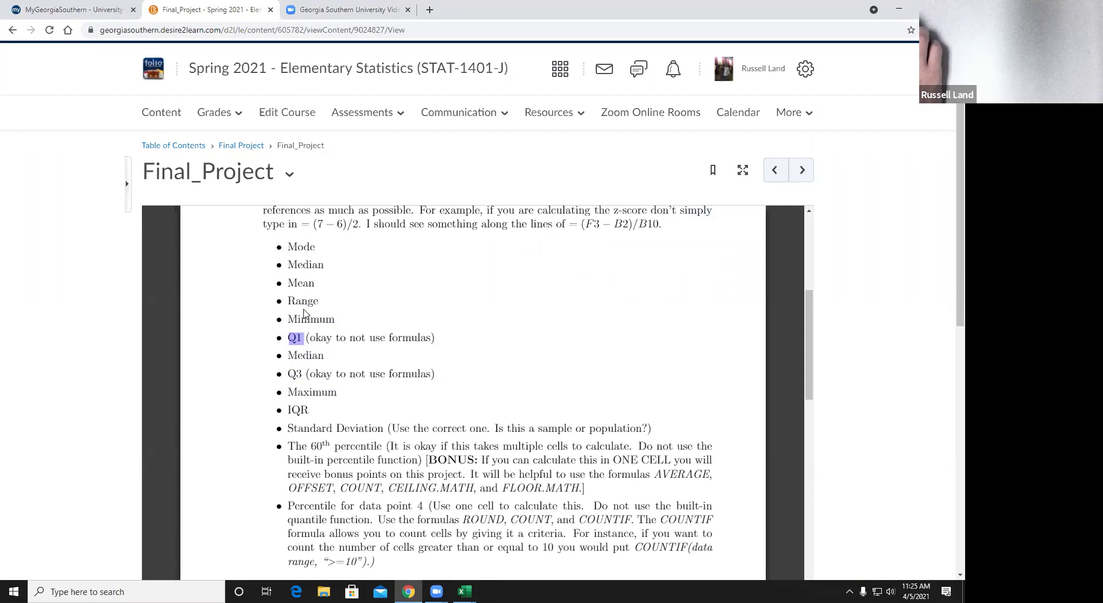
click(323, 322)
scroll(324, 363, down, 1)
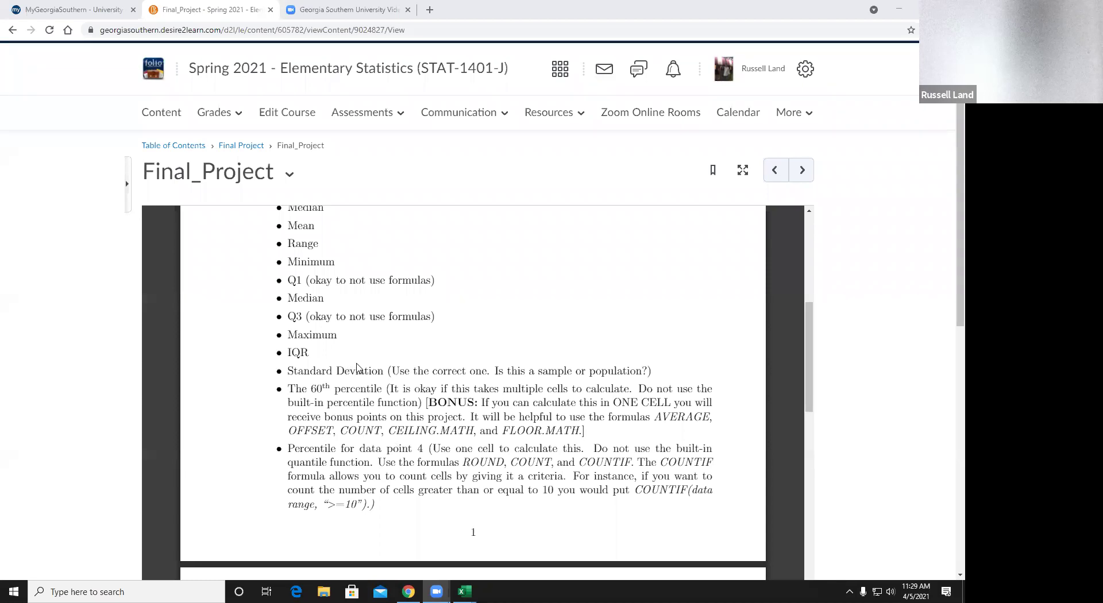
drag(294, 389, 383, 390)
click(315, 443)
drag(293, 452, 422, 451)
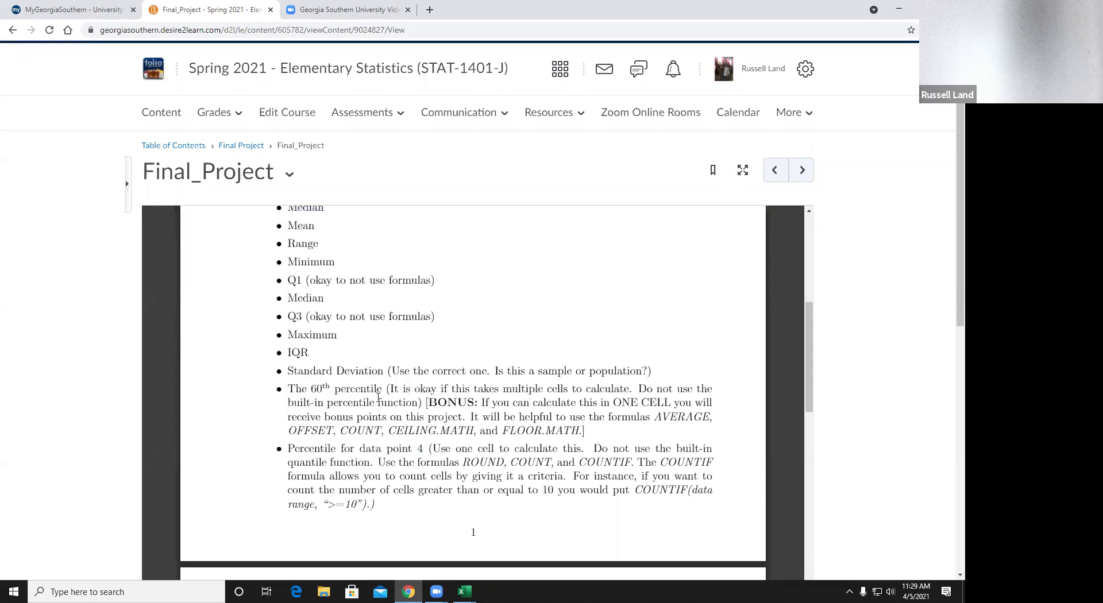
drag(308, 403, 406, 404)
click(408, 404)
drag(656, 417, 693, 417)
drag(289, 430, 579, 429)
click(350, 430)
click(596, 417)
scroll(325, 404, down, 2)
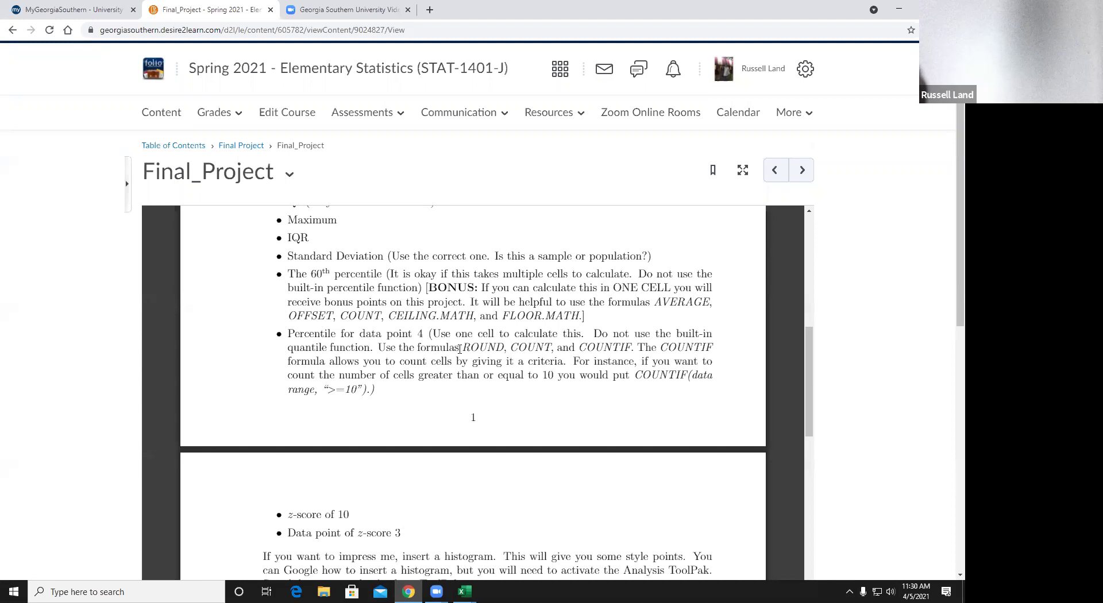
Highlight the ROUND formula name, then move on to page 2's z-score and regression items.
drag(463, 349, 496, 348)
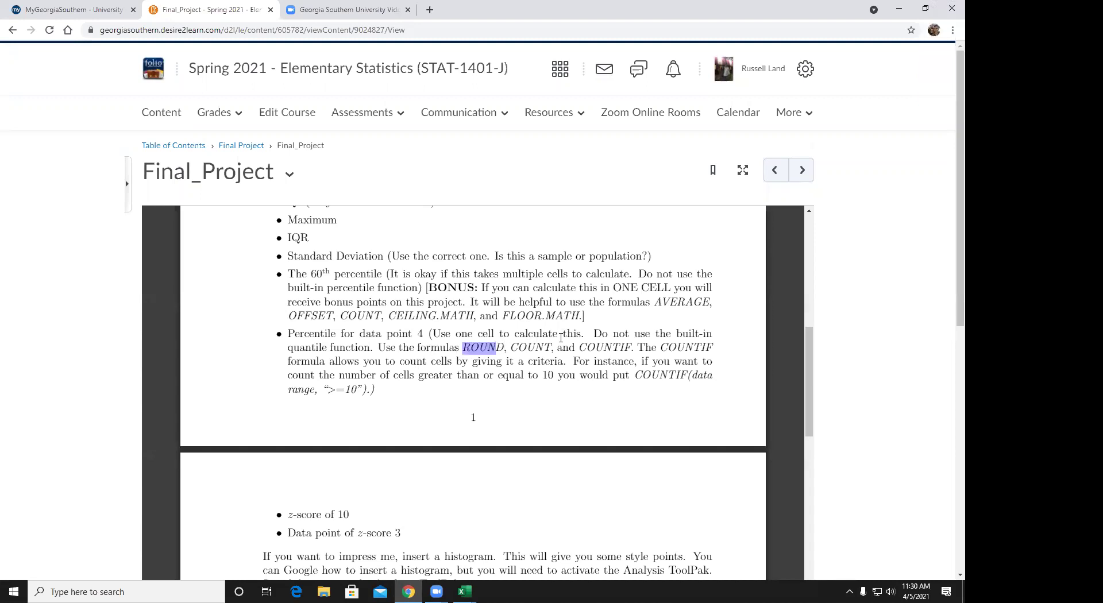
click(631, 337)
scroll(398, 402, down, 2)
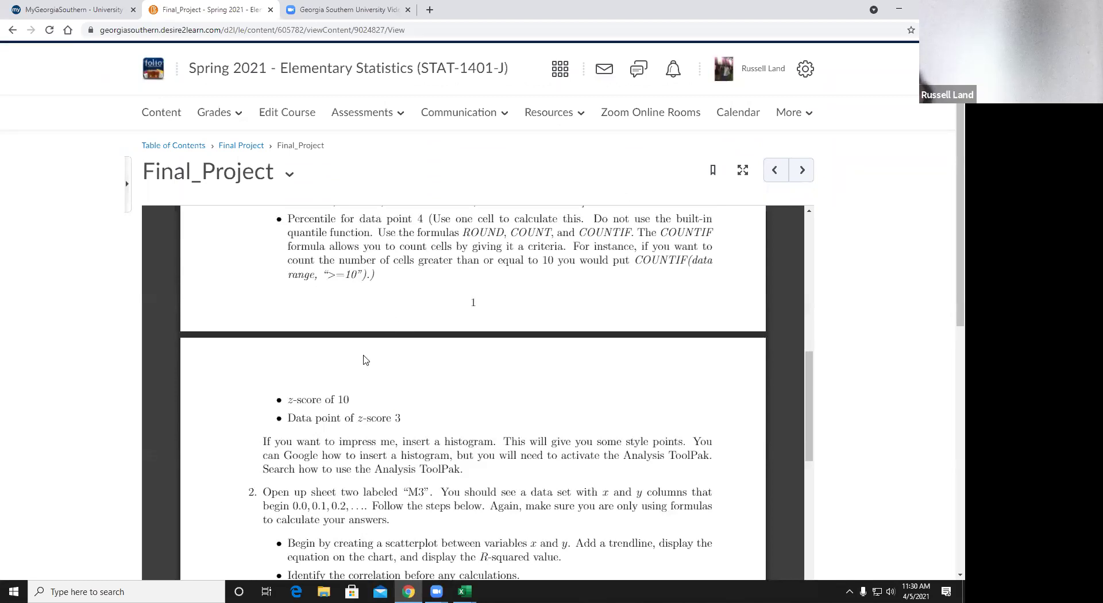
scroll(336, 363, down, 2)
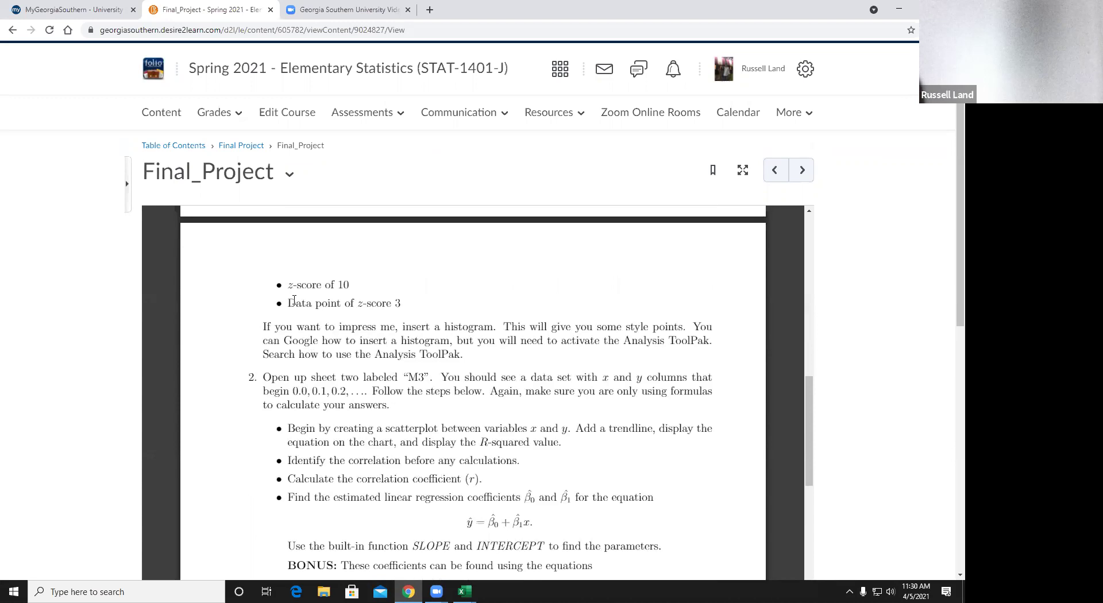